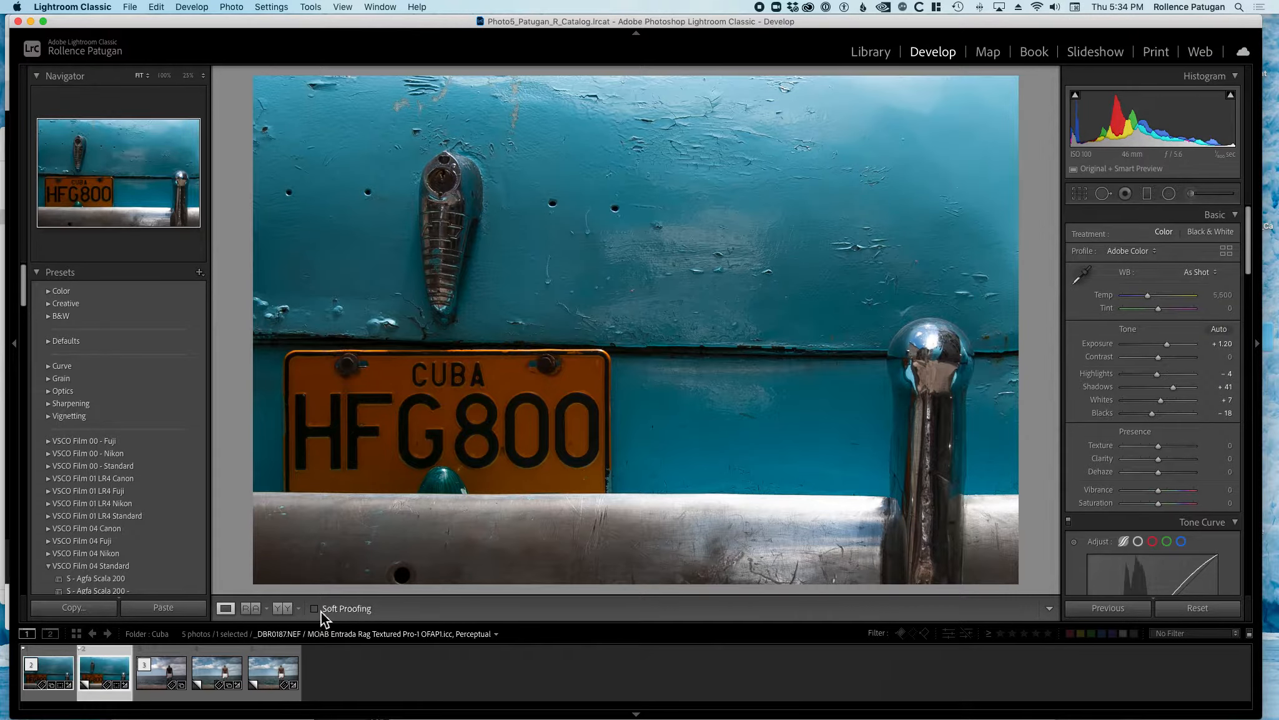
# Turn on soft proofing, try the baryta310 and aqua240 paper profiles, and settle on cifa_pixmapro1_aqua310.icc
pyautogui.click(314, 609)
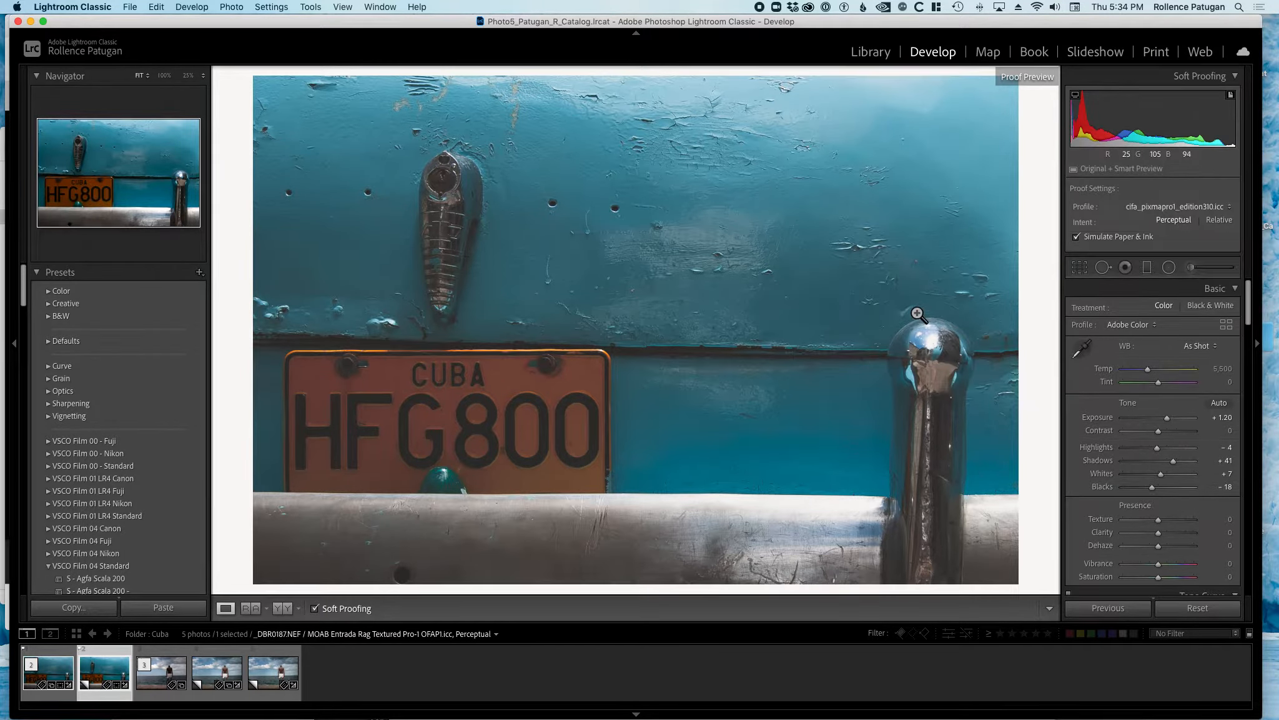
pyautogui.click(1138, 210)
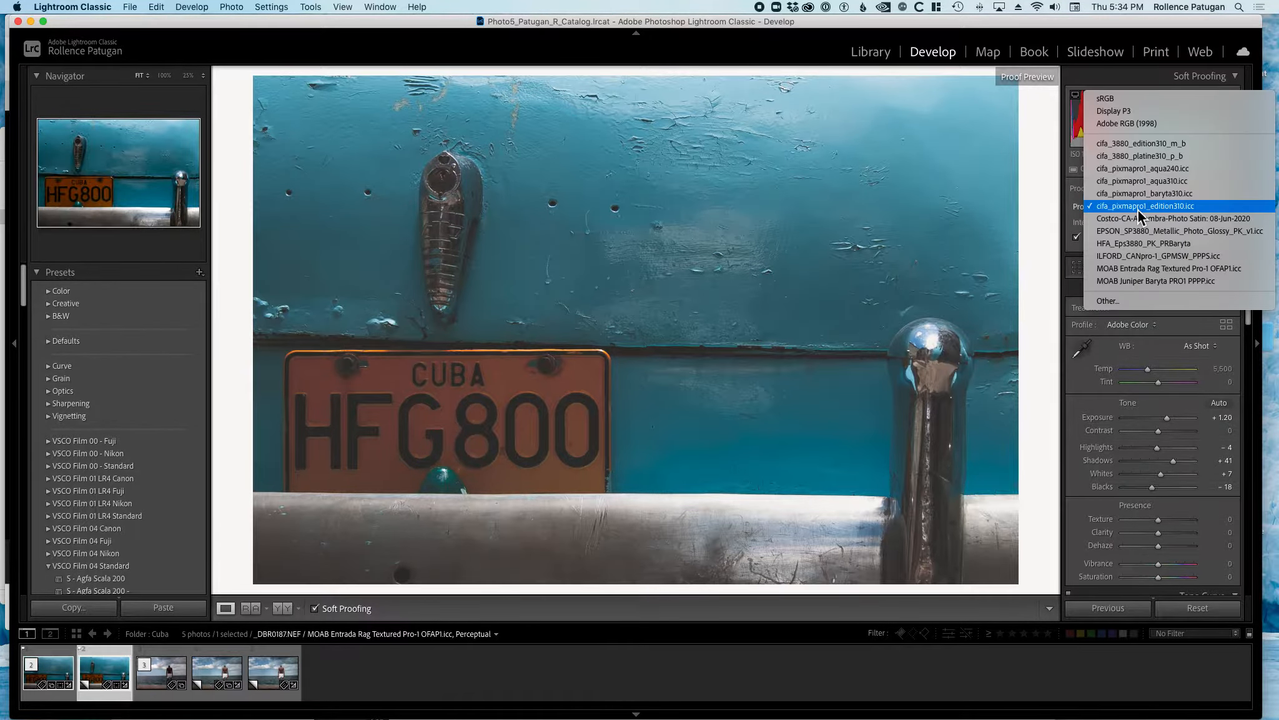
pyautogui.click(1160, 197)
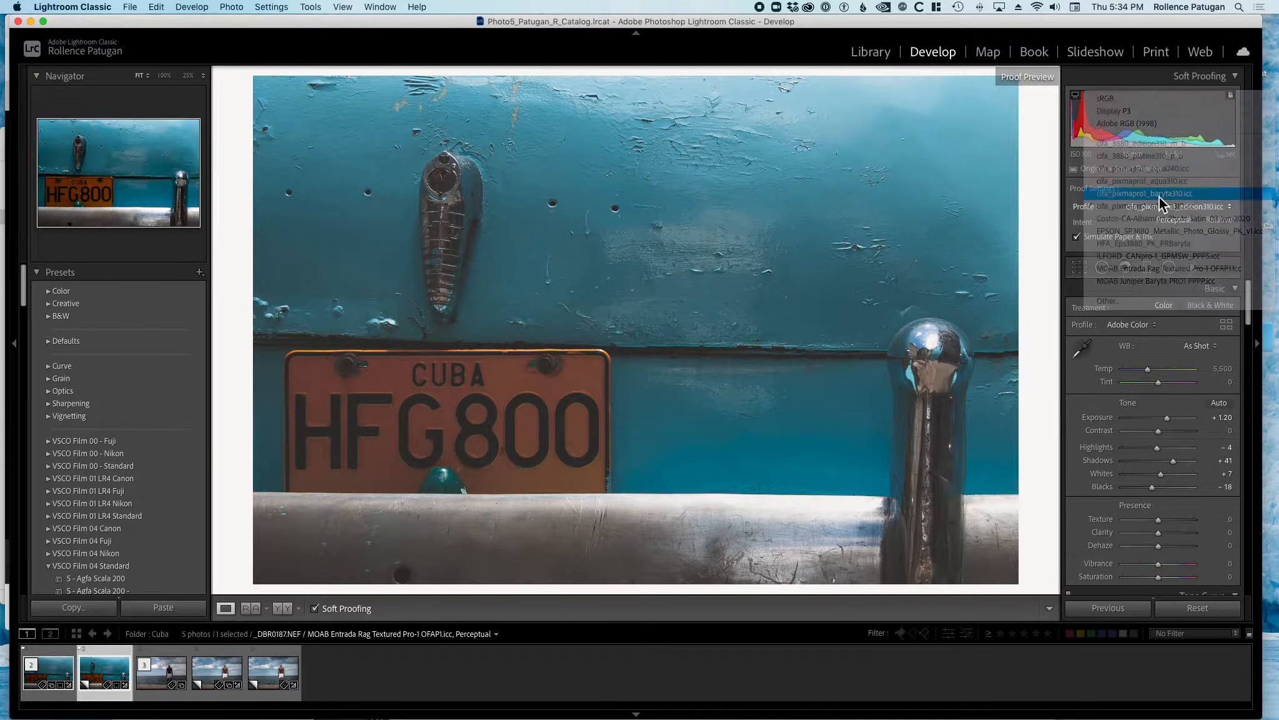
pyautogui.click(1152, 205)
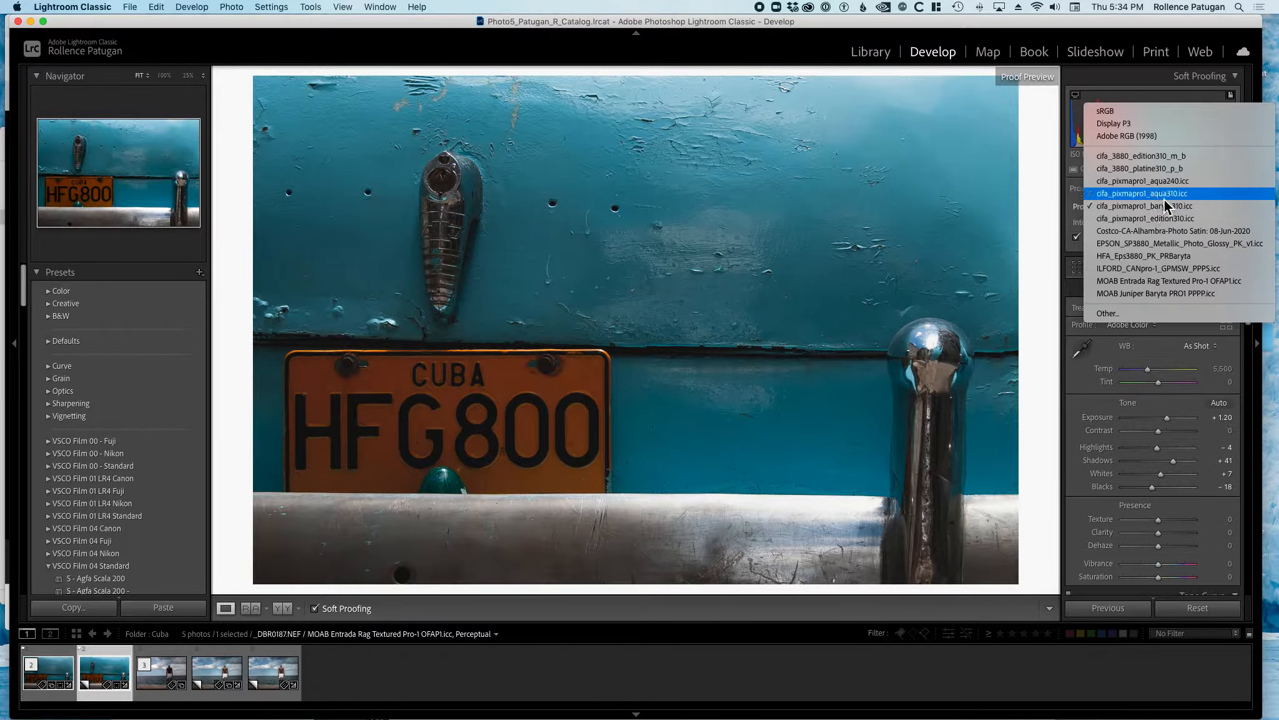
pyautogui.click(1174, 188)
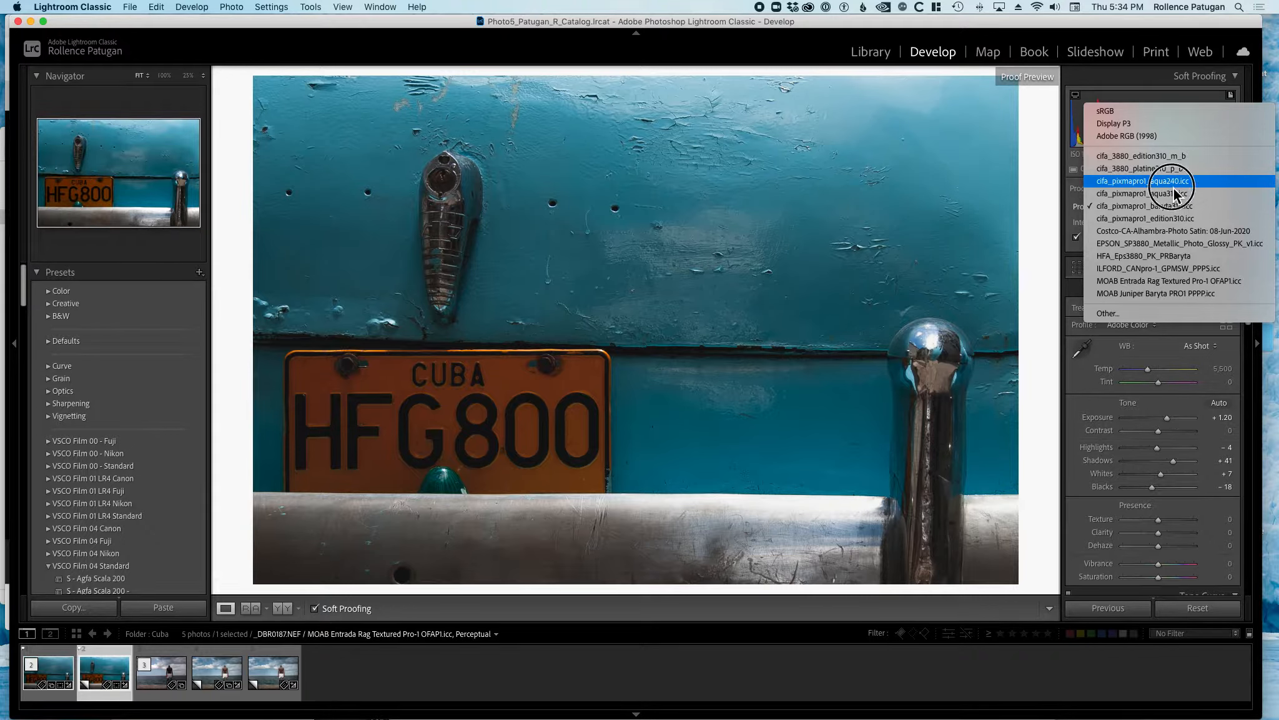
pyautogui.click(1173, 203)
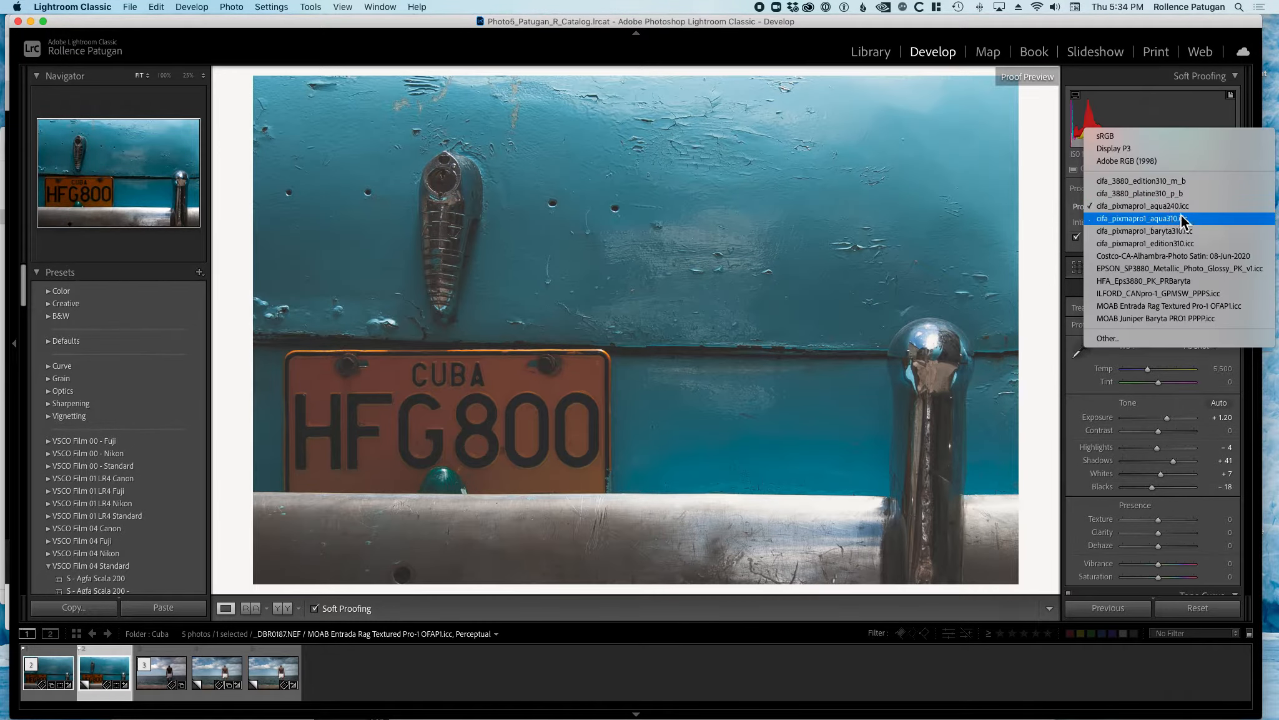
pyautogui.click(1186, 220)
pyautogui.click(1193, 219)
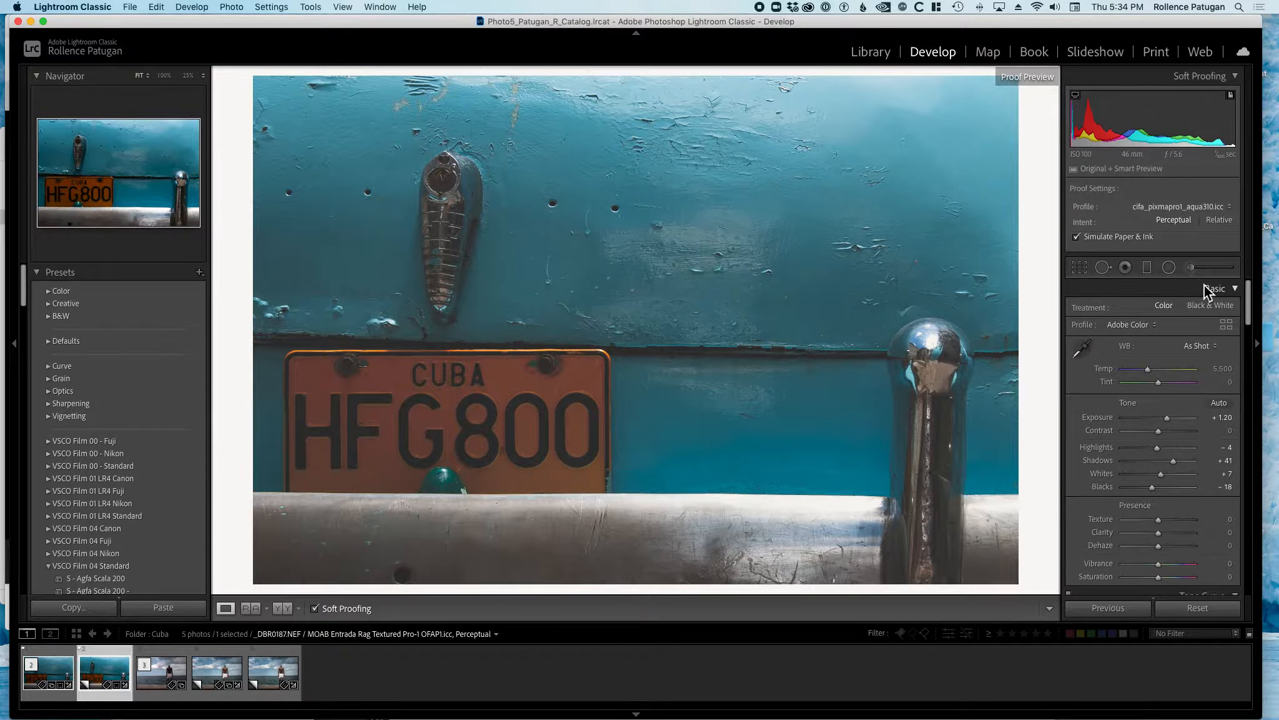
# Reset the Adjustment Brush effects to neutral and paint a mask over the orange license plate with Auto Mask enabled
pyautogui.hotkey('shift', 'm')
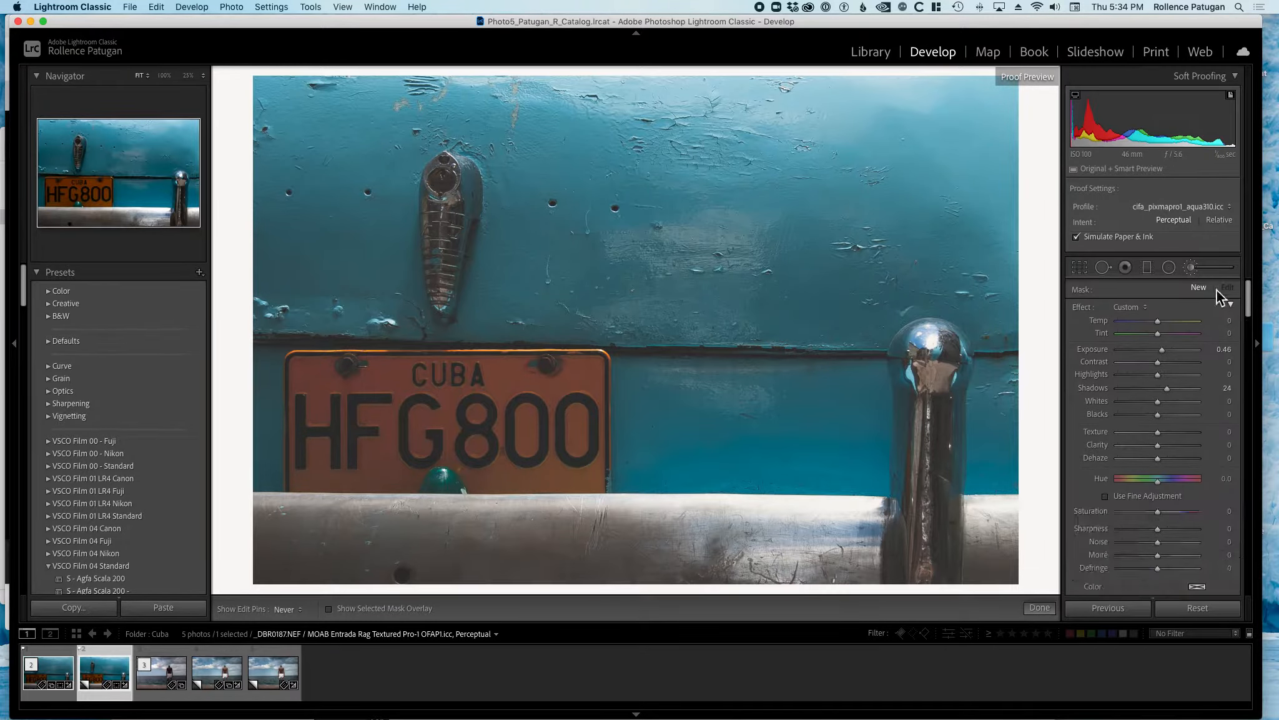
pyautogui.doubleClick(1084, 308)
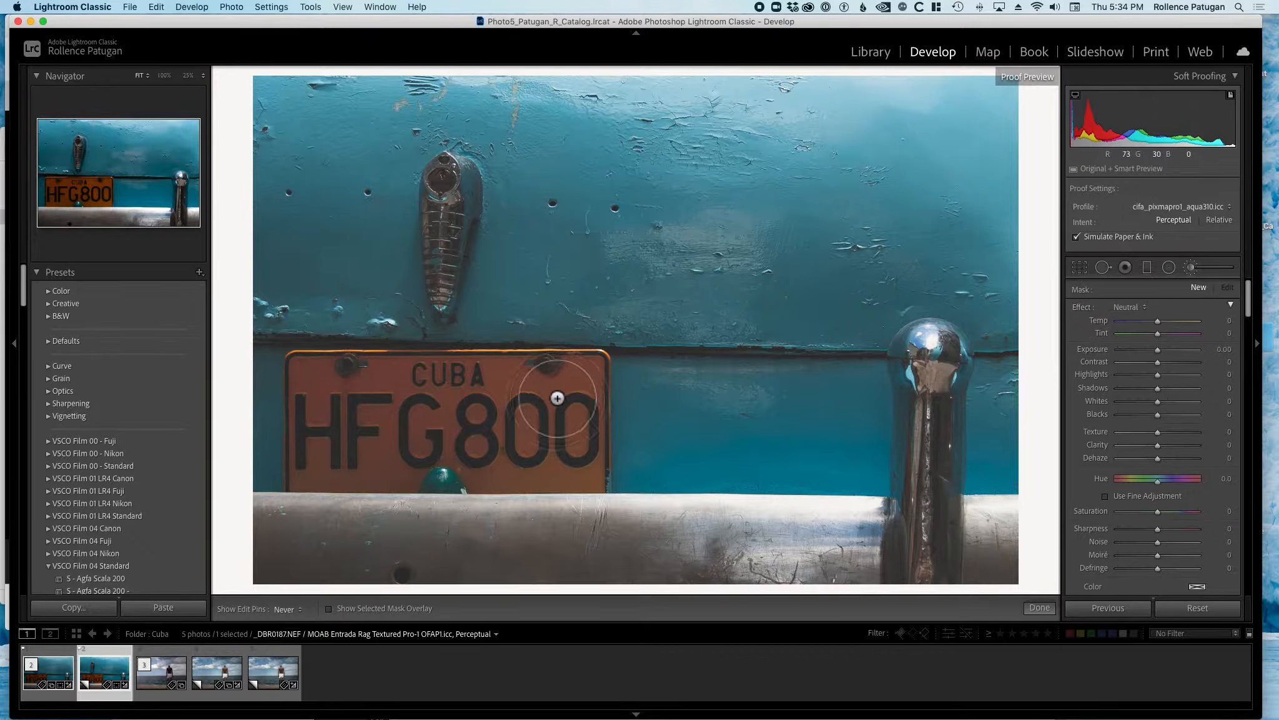
pyautogui.scroll(-5, 1098, 508)
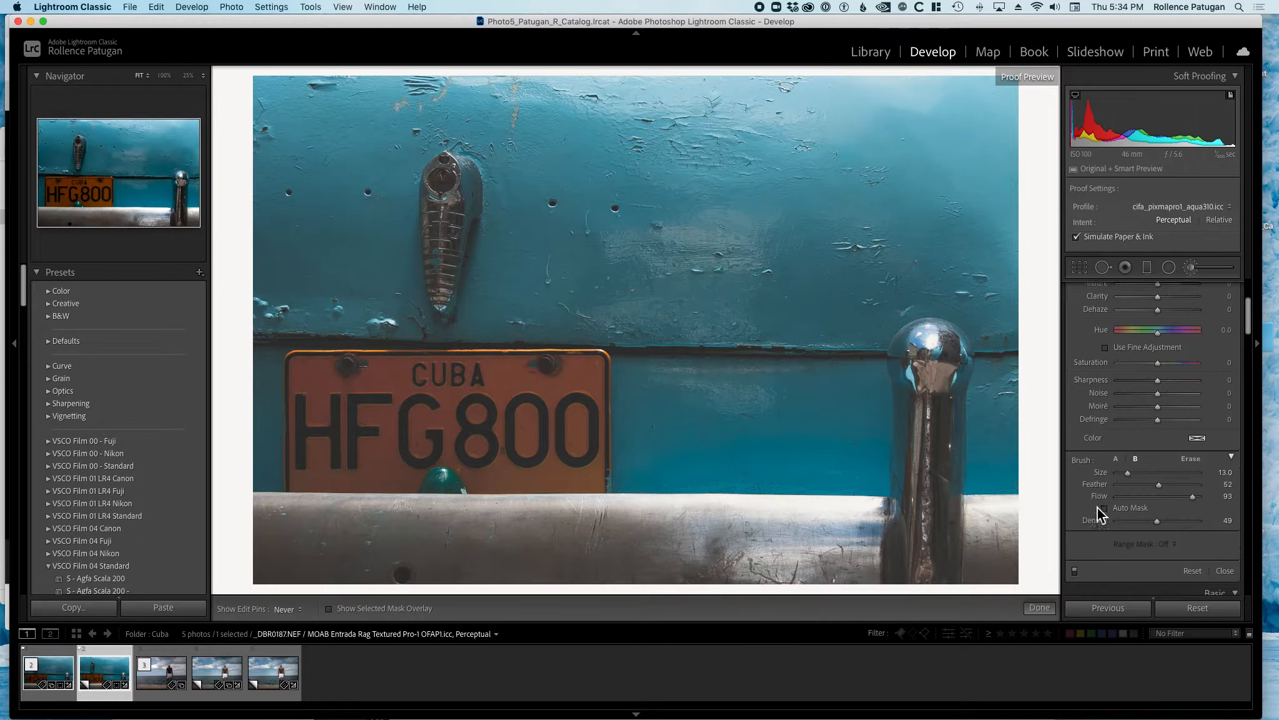
pyautogui.press('o')
pyautogui.moveTo(508, 391)
pyautogui.mouseDown()
pyautogui.moveTo(317, 382)
pyautogui.moveTo(312, 434)
pyautogui.moveTo(375, 459)
pyautogui.moveTo(383, 429)
pyautogui.moveTo(465, 408)
pyautogui.moveTo(500, 454)
pyautogui.moveTo(583, 468)
pyautogui.moveTo(596, 430)
pyautogui.moveTo(638, 434)
pyautogui.mouseUp()
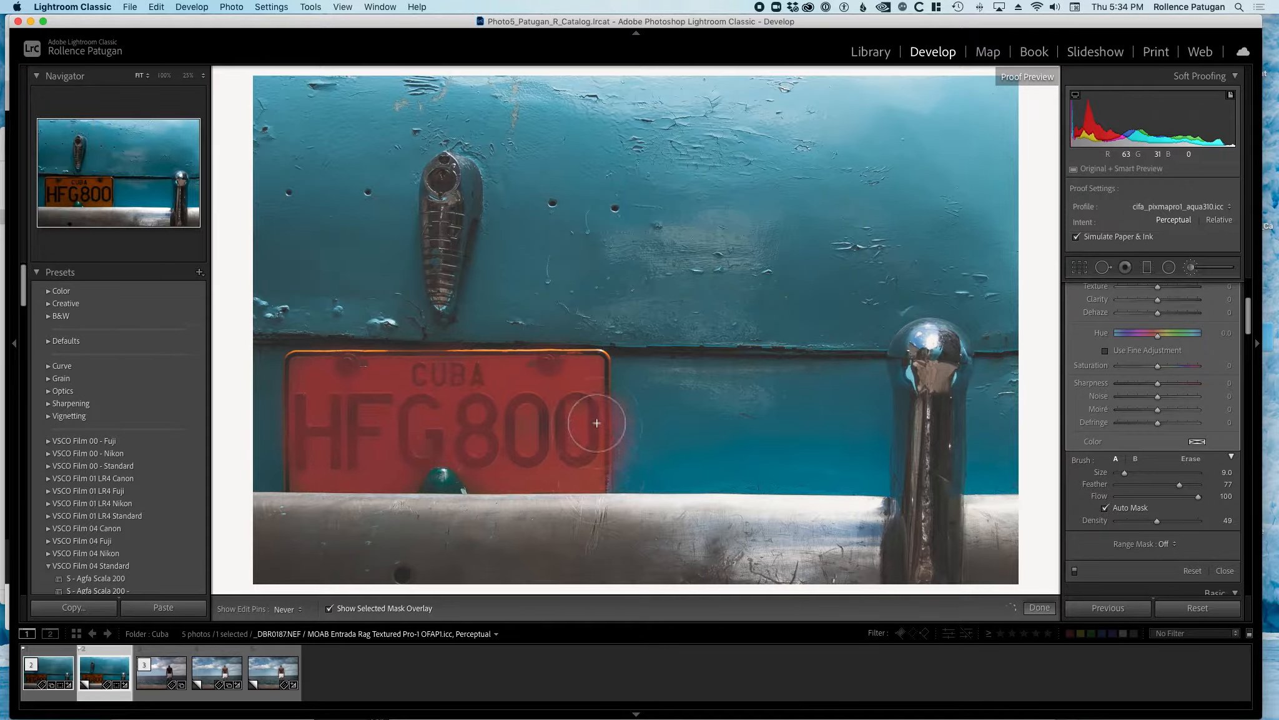
pyautogui.moveTo(597, 375)
pyautogui.mouseDown()
pyautogui.moveTo(310, 370)
pyautogui.moveTo(304, 466)
pyautogui.moveTo(369, 469)
pyautogui.moveTo(414, 466)
pyautogui.moveTo(596, 367)
pyautogui.moveTo(589, 466)
pyautogui.mouseUp()
# Erase the mask spill around the license plate's edges with an Auto Mask eraser at flow 88
pyautogui.click(1193, 460)
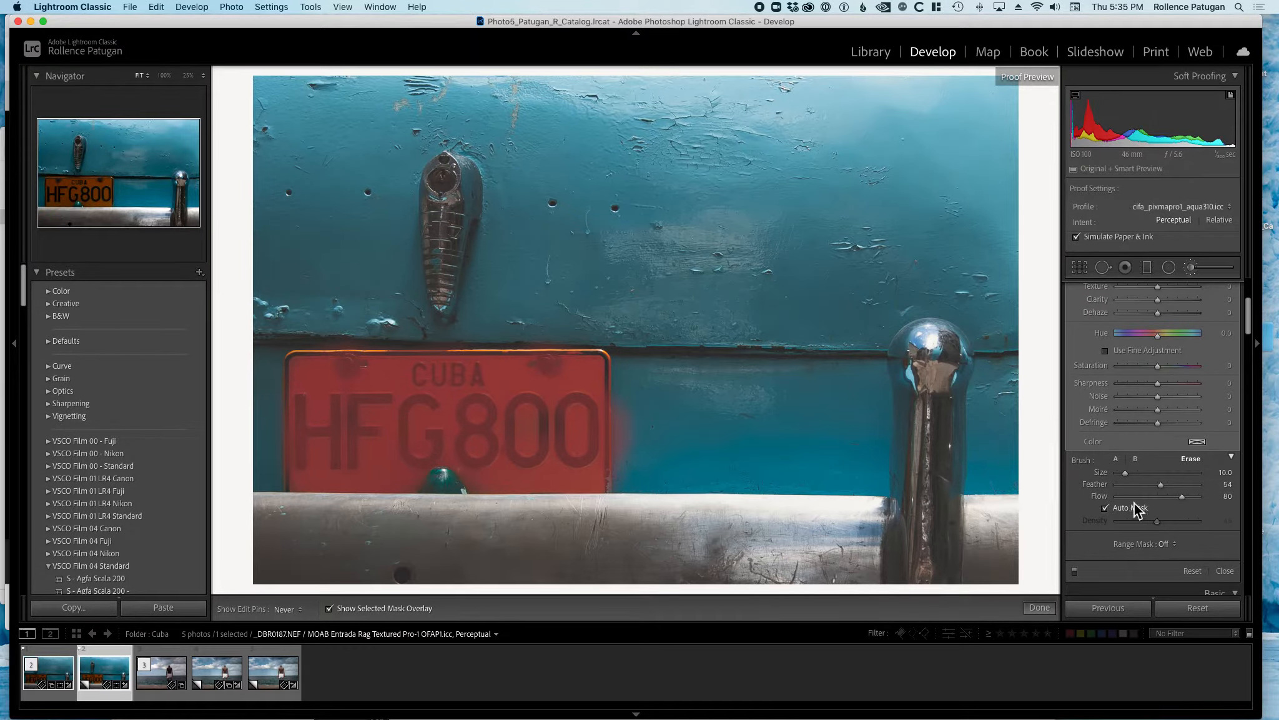
pyautogui.moveTo(1192, 497); pyautogui.dragTo(1189, 496)
pyautogui.moveTo(643, 433)
pyautogui.mouseDown()
pyautogui.moveTo(633, 417)
pyautogui.moveTo(627, 482)
pyautogui.moveTo(637, 464)
pyautogui.moveTo(569, 326)
pyautogui.moveTo(295, 335)
pyautogui.moveTo(269, 492)
pyautogui.mouseUp()
pyautogui.press('o')
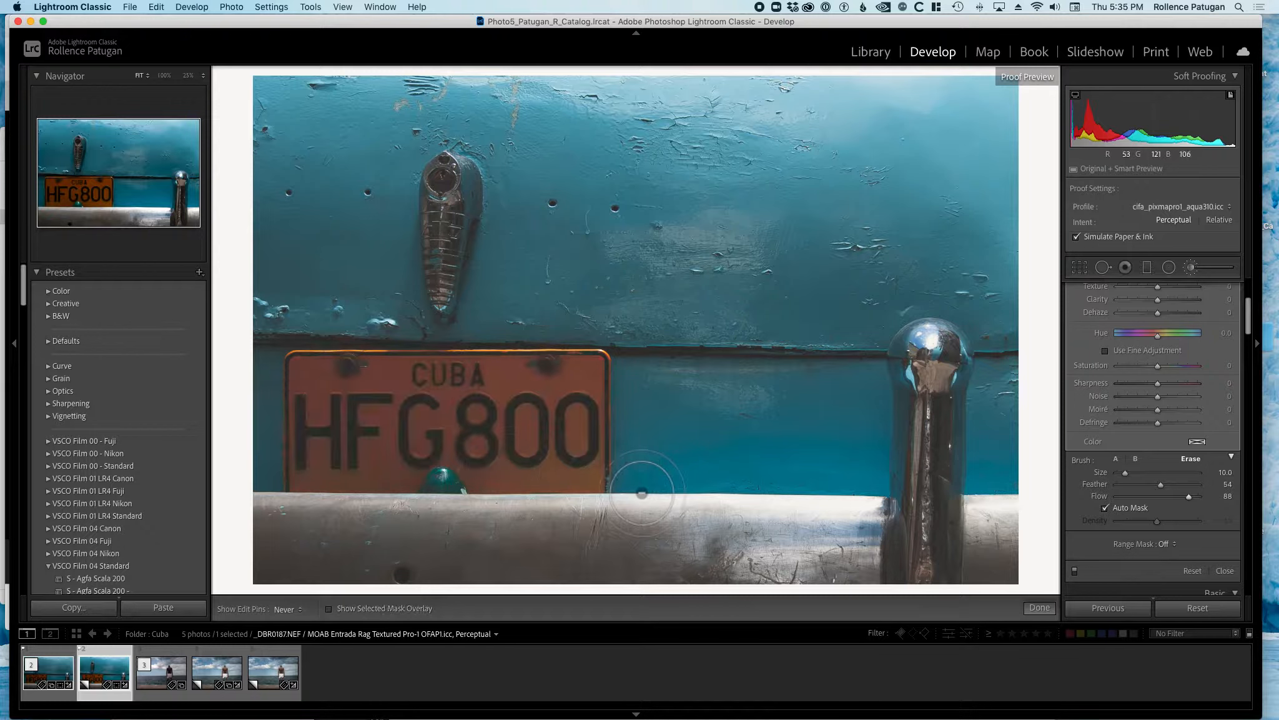
# Brighten the license plate mask by setting Shadows to 42 and Exposure to 1.13
pyautogui.scroll(5, 1137, 353)
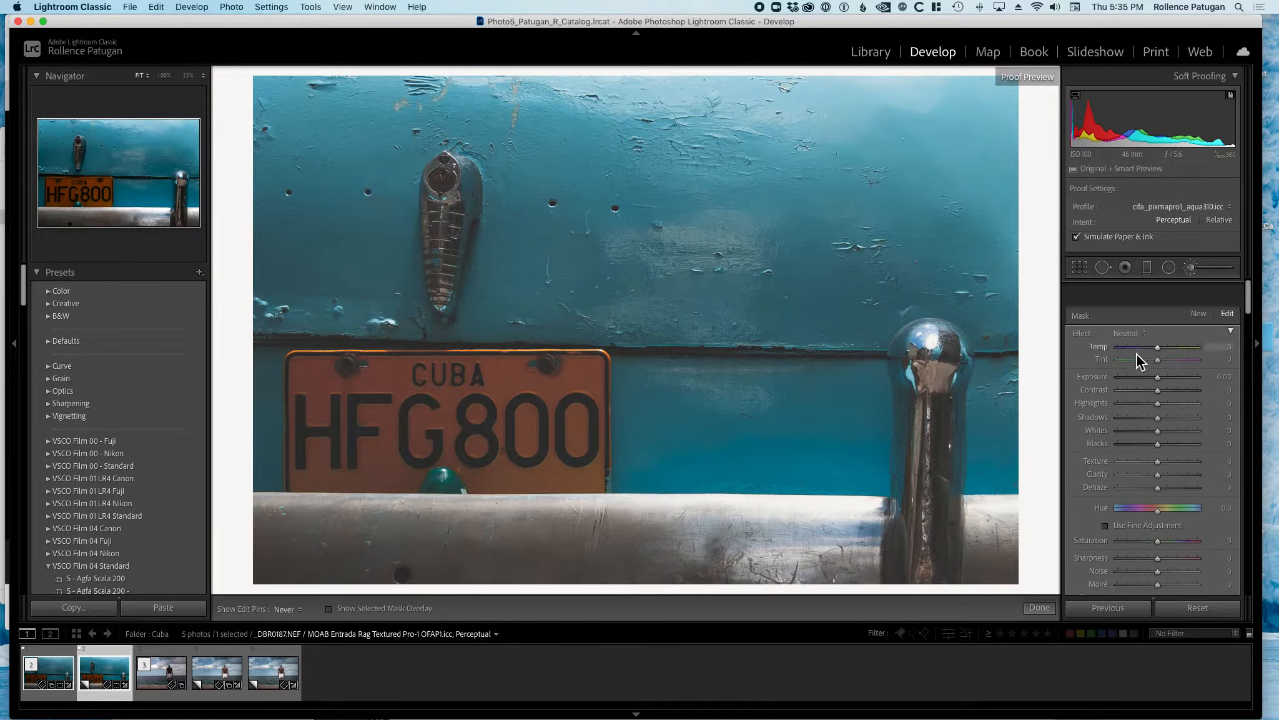
pyautogui.moveTo(1162, 356); pyautogui.dragTo(1169, 394)
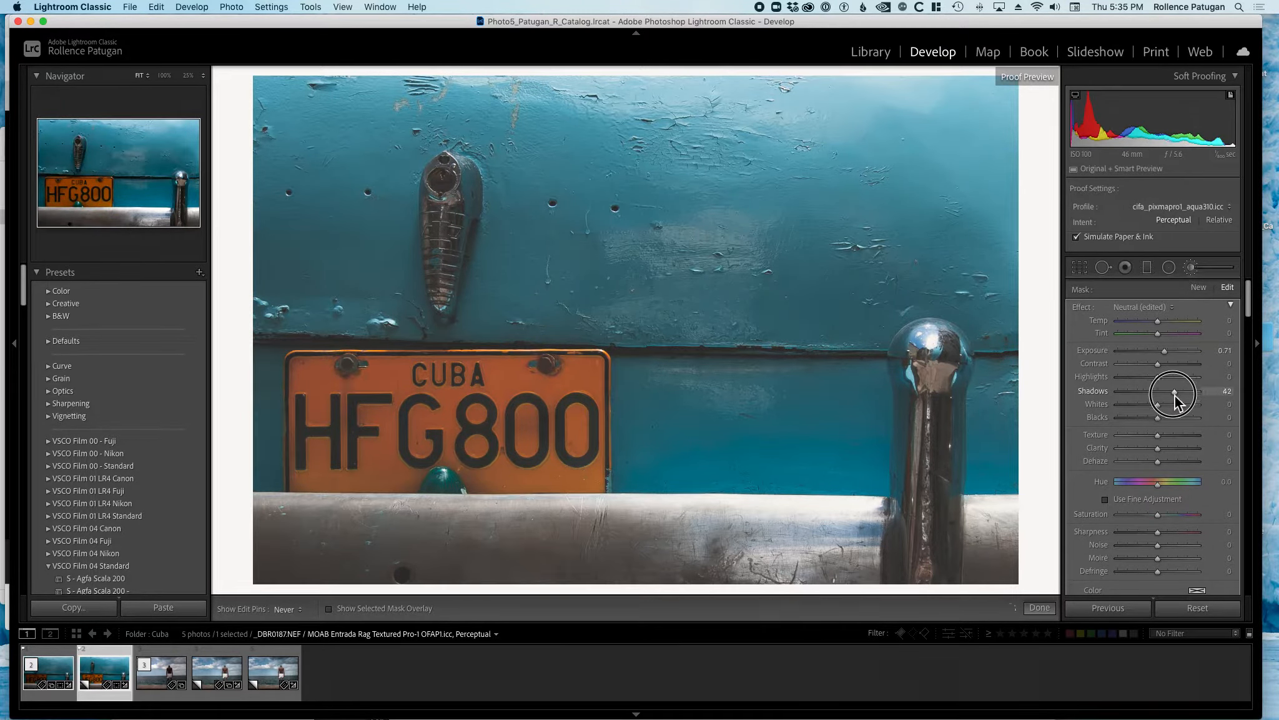
pyautogui.moveTo(1176, 395); pyautogui.dragTo(1172, 356)
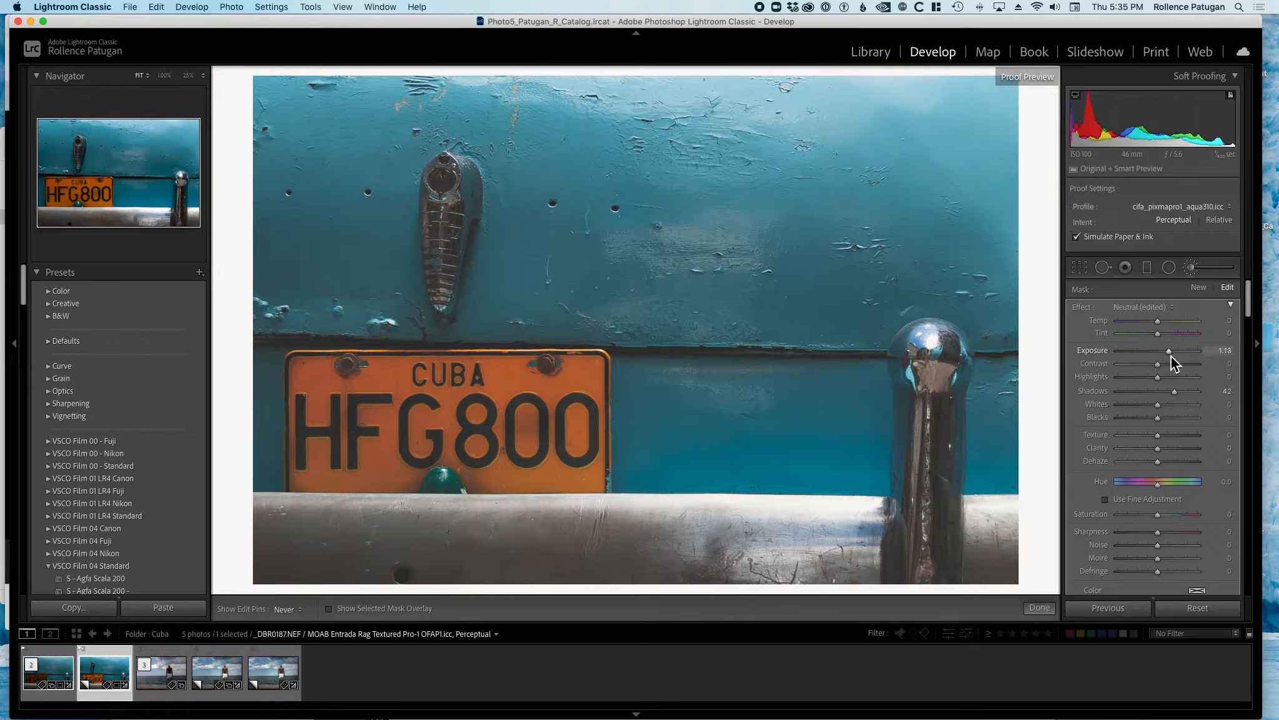
# Revert to the Update Exposure Adjustment history state, undoing the erase stroke made on the license plate mask
pyautogui.press('o')
pyautogui.moveTo(530, 458)
pyautogui.mouseDown()
pyautogui.moveTo(530, 415)
pyautogui.moveTo(527, 436)
pyautogui.mouseUp()
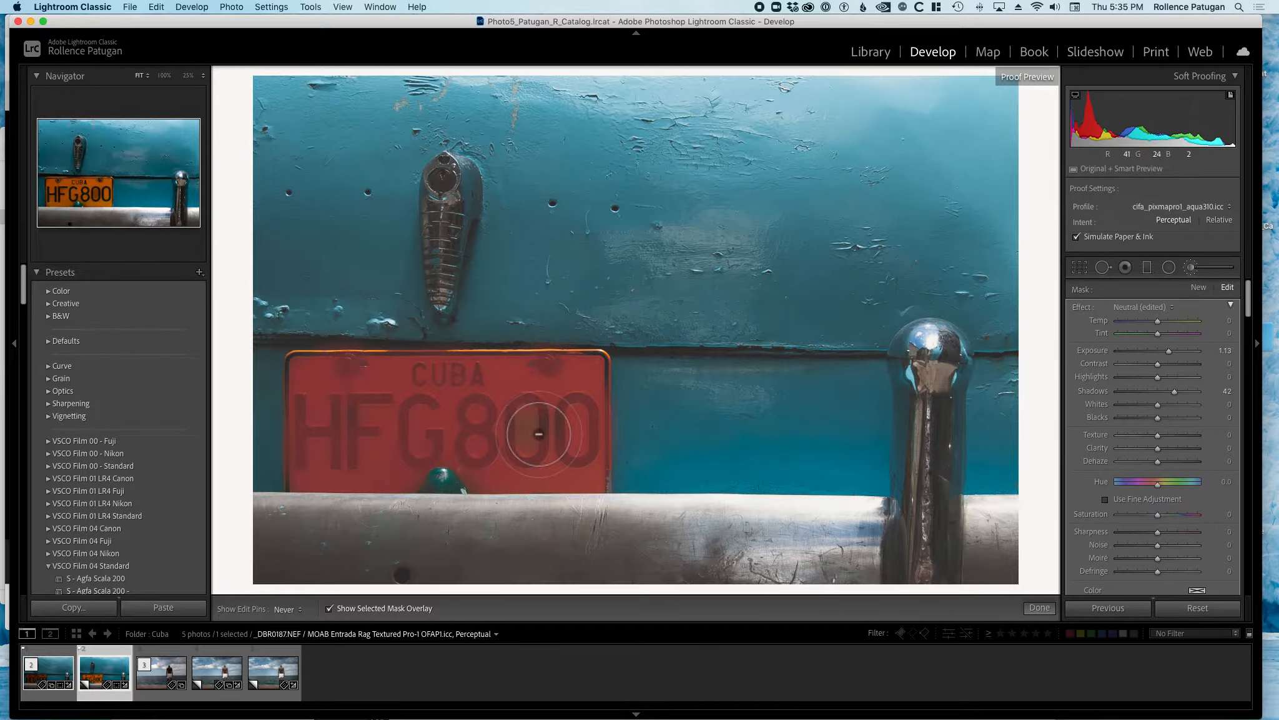
pyautogui.scroll(-10, 146, 433)
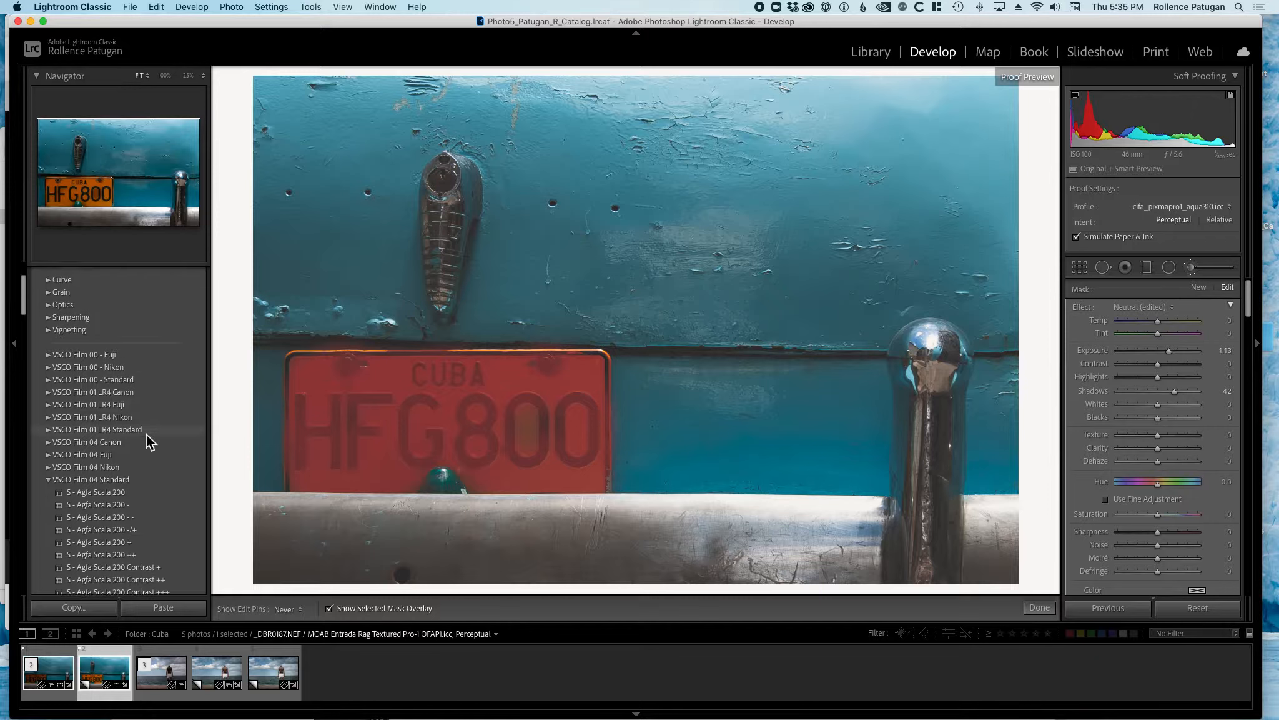
pyautogui.scroll(-15, 146, 433)
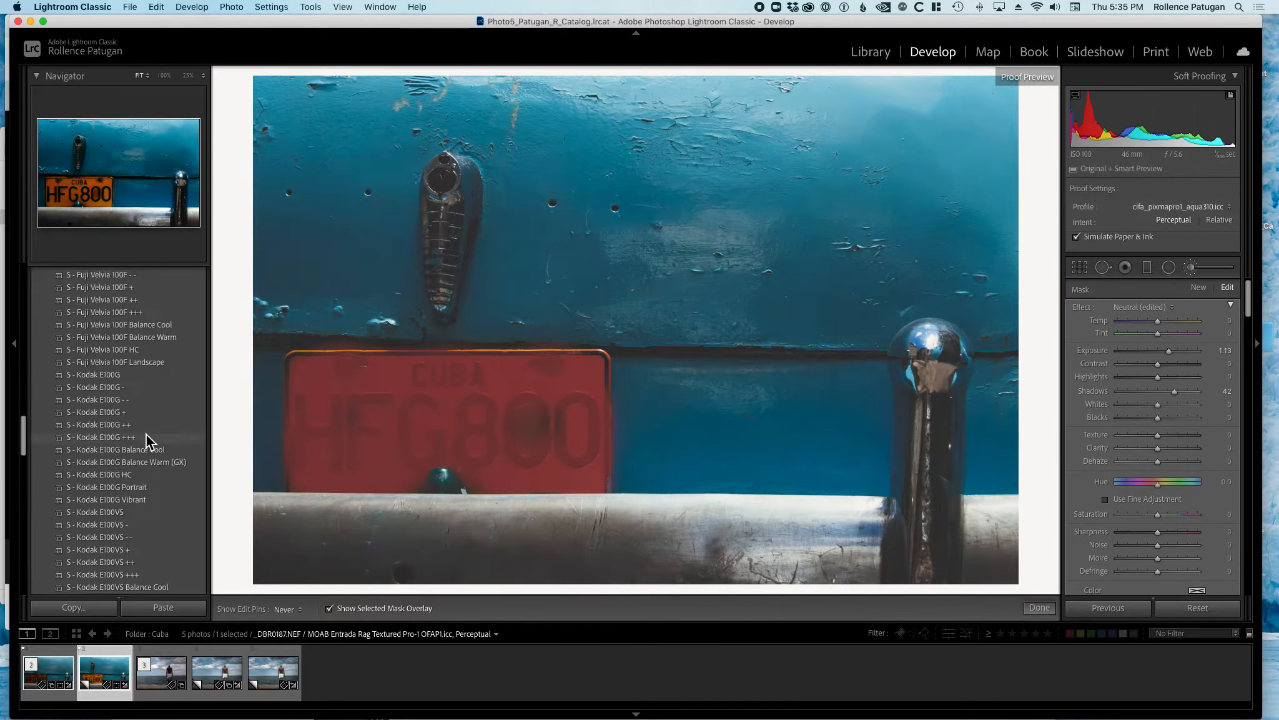
pyautogui.scroll(-10, 146, 434)
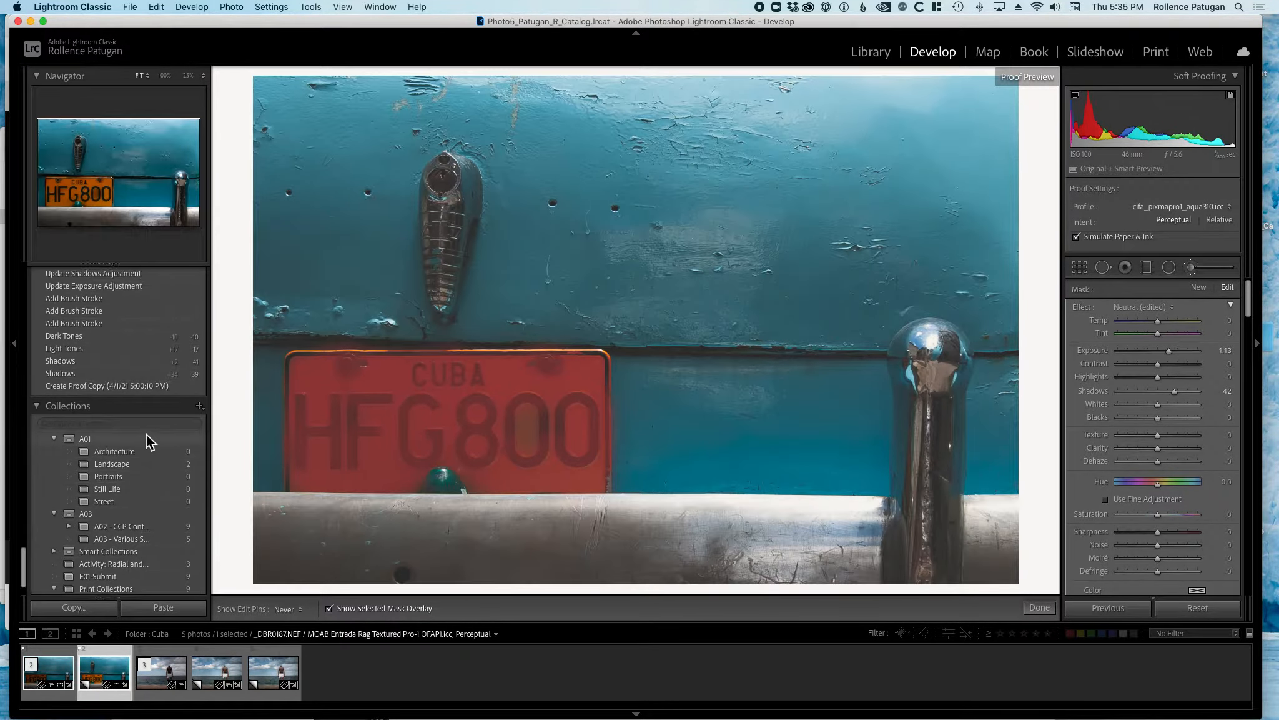
pyautogui.scroll(4, 146, 434)
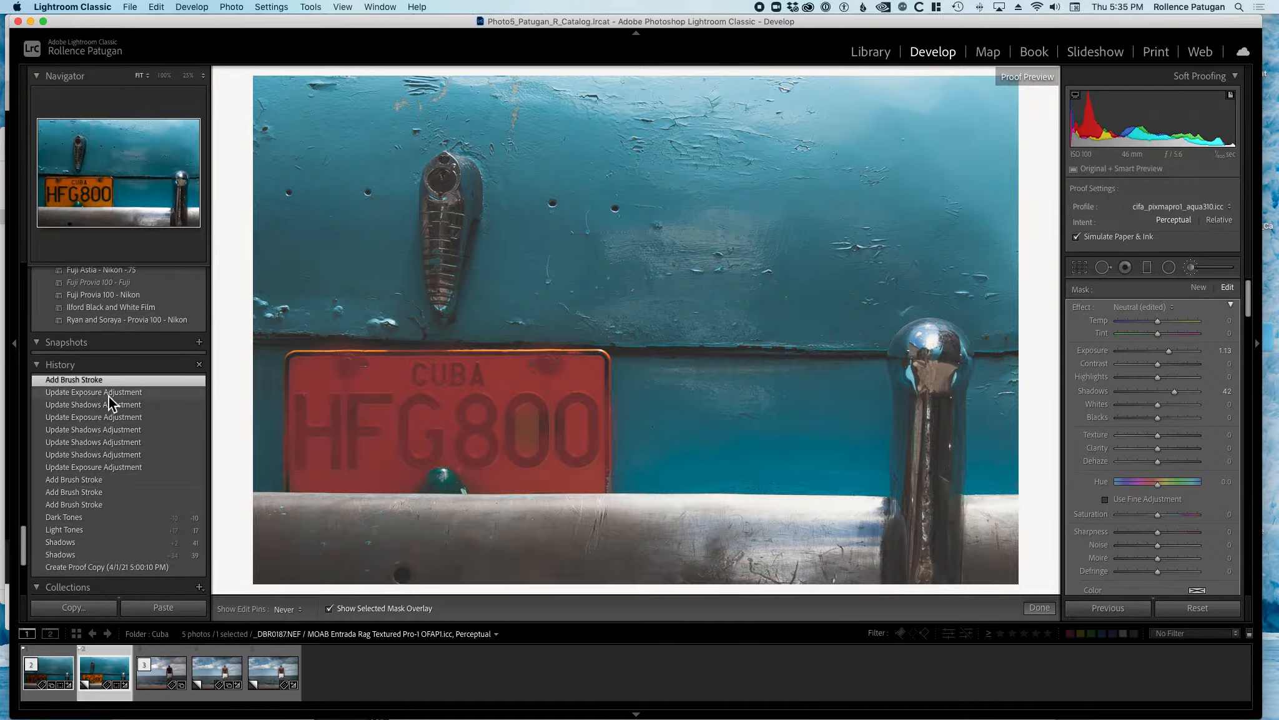
pyautogui.click(73, 394)
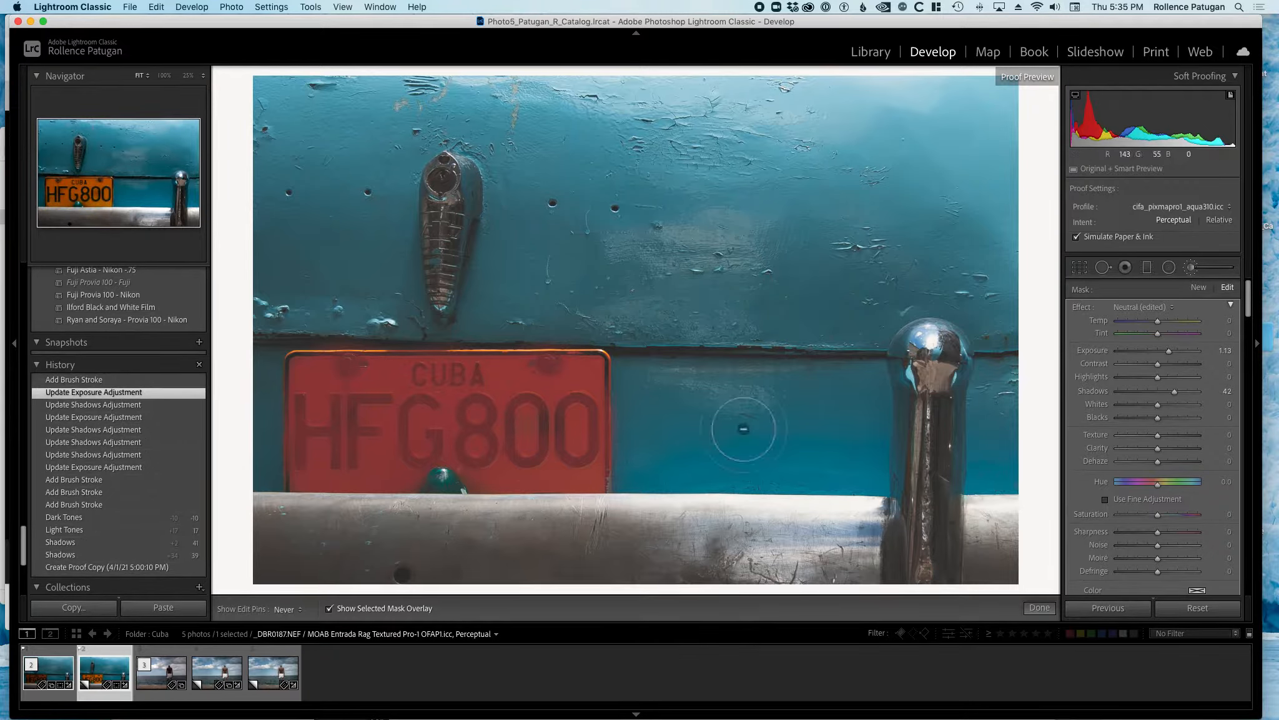
# Fill in the license plate mask with additional brush A strokes over the lettering, then finish the brush adjustment
pyautogui.scroll(-8, 1173, 422)
pyautogui.click(1116, 362)
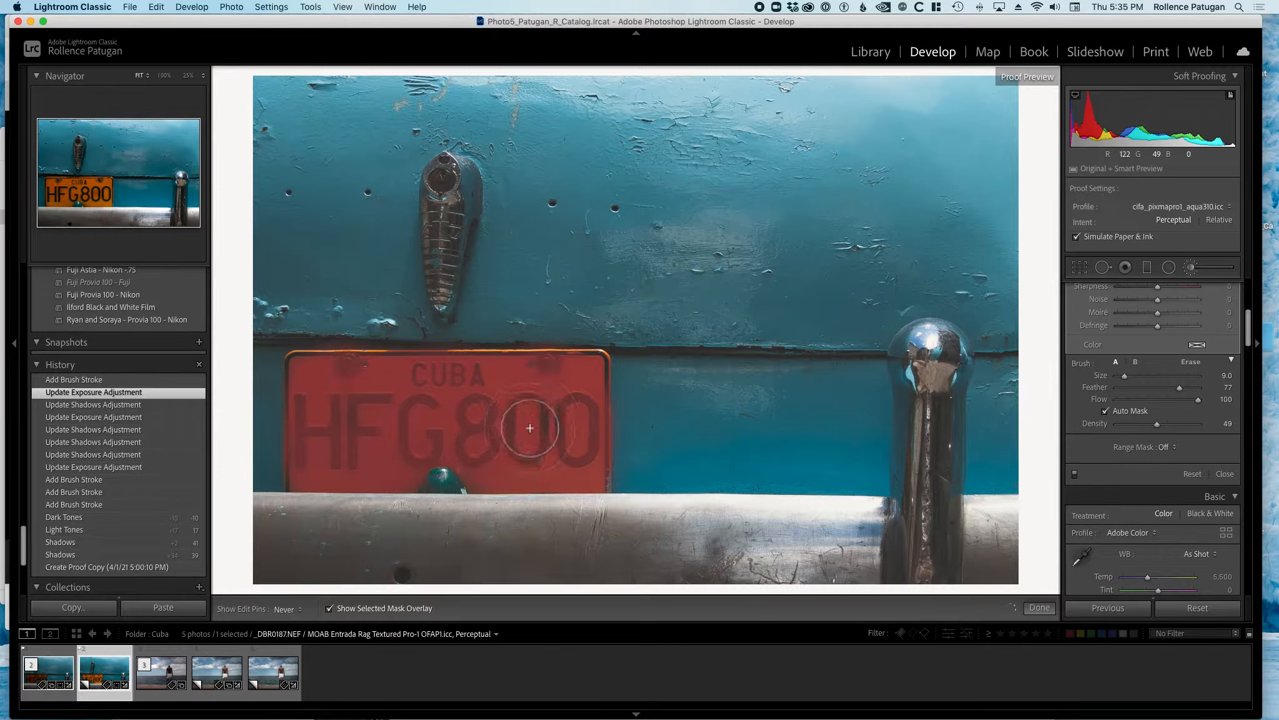
pyautogui.moveTo(335, 445); pyautogui.dragTo(355, 420)
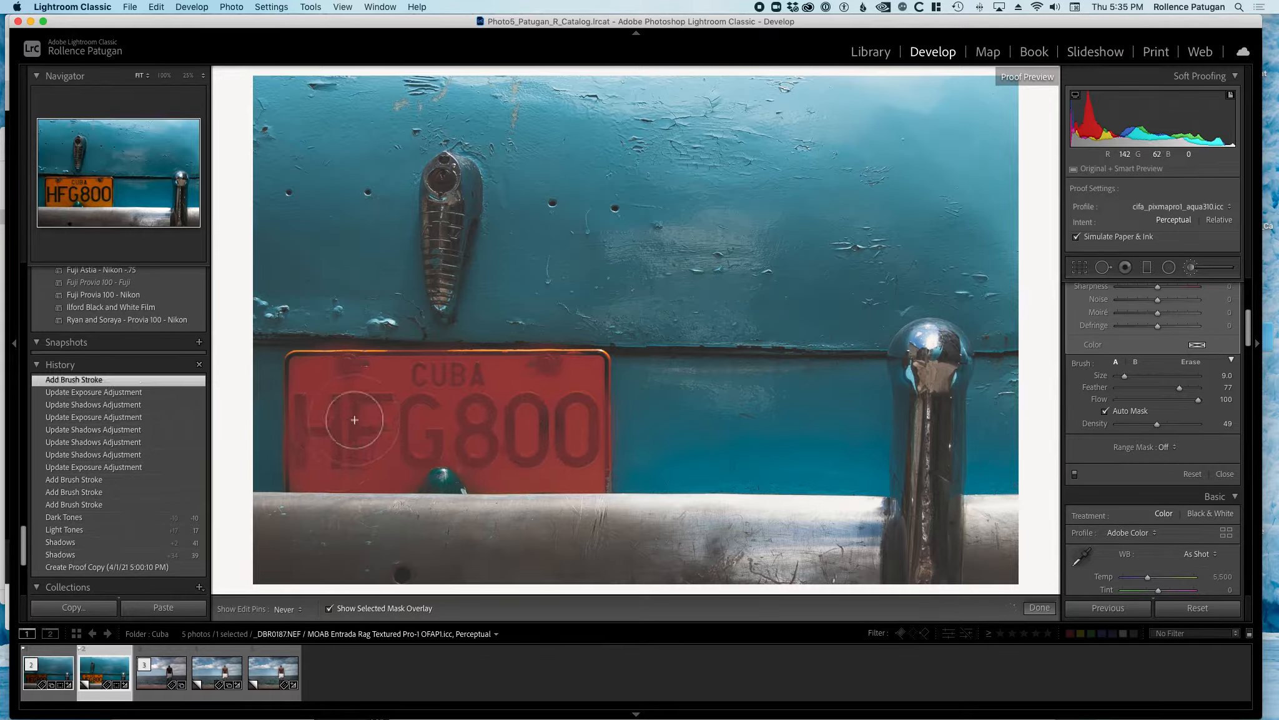
pyautogui.press('o')
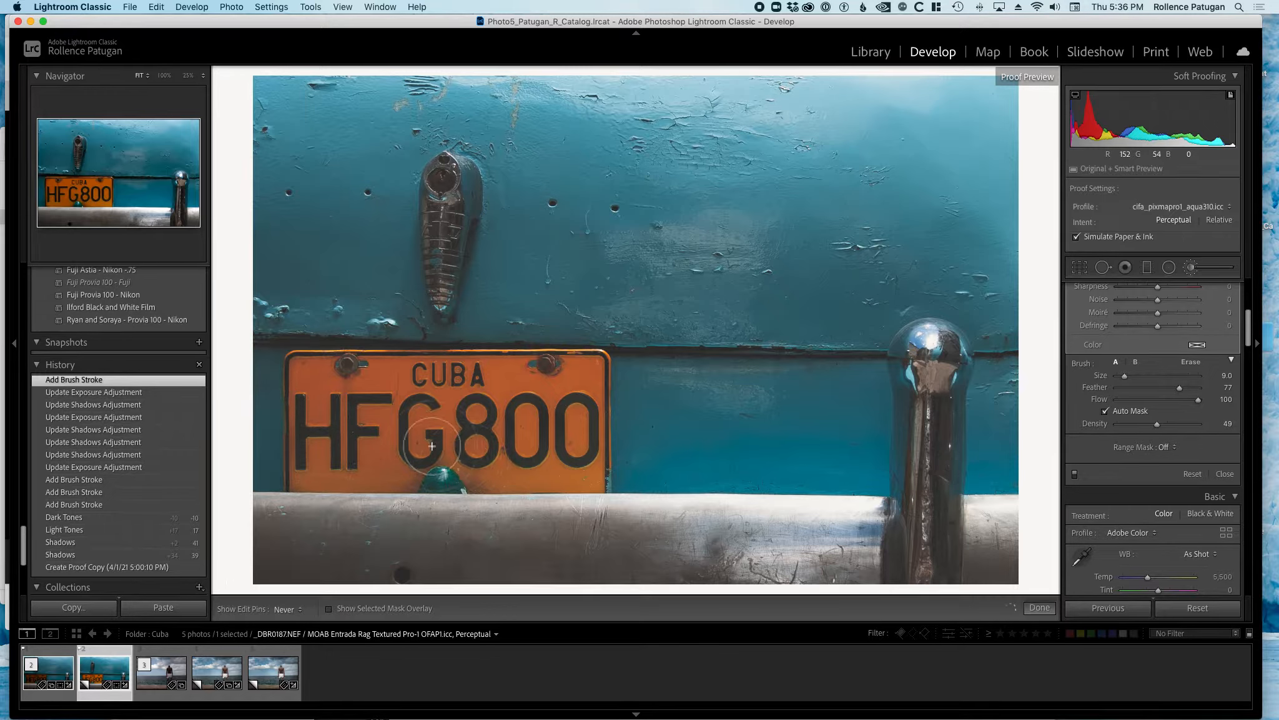
pyautogui.moveTo(424, 466)
pyautogui.mouseDown()
pyautogui.moveTo(412, 456)
pyautogui.moveTo(312, 468)
pyautogui.moveTo(331, 456)
pyautogui.moveTo(562, 445)
pyautogui.mouseUp()
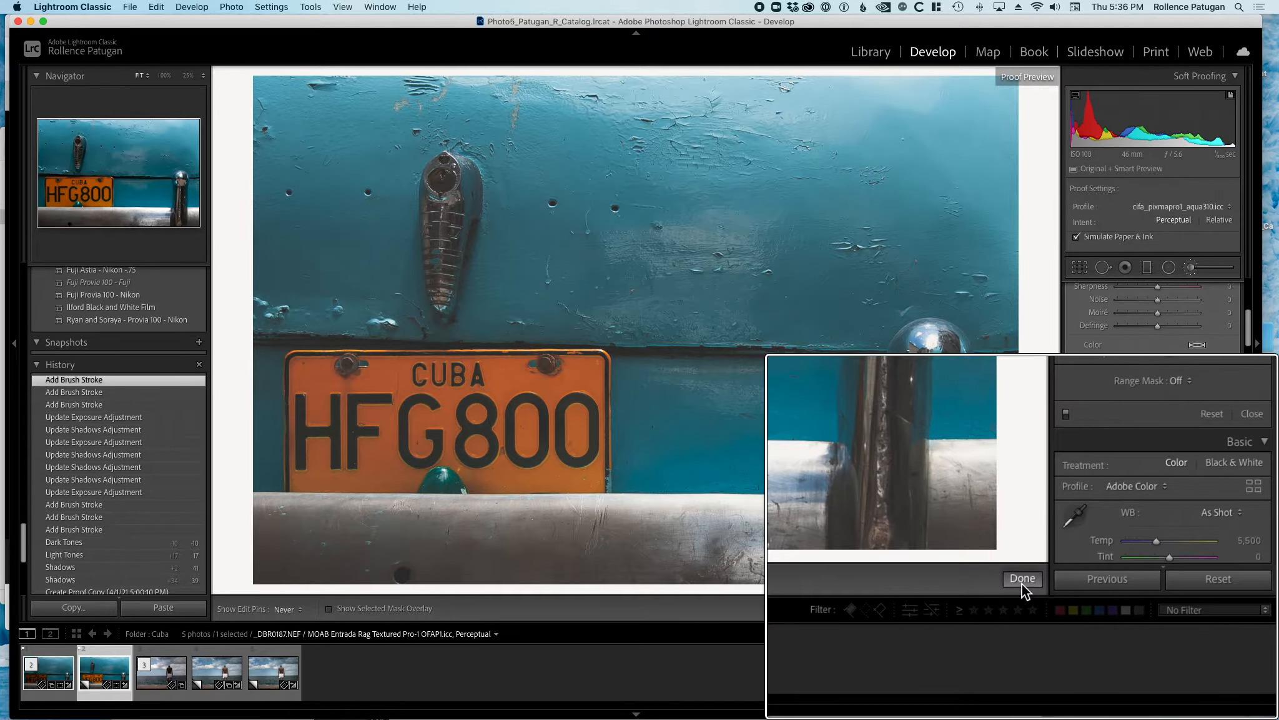
pyautogui.click(1037, 608)
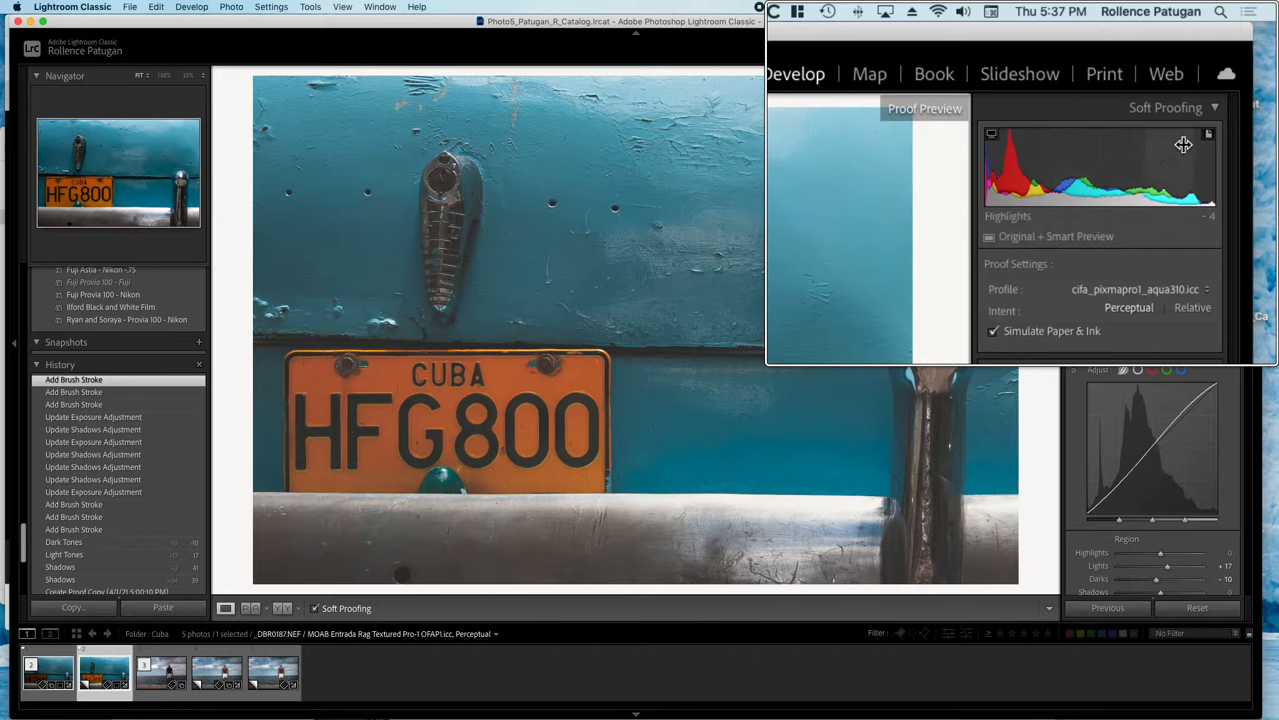
# Show the destination gamut warning for the proof and review the profile list, keeping cifa_pixmapro1_aqua310.icc
pyautogui.click(1209, 135)
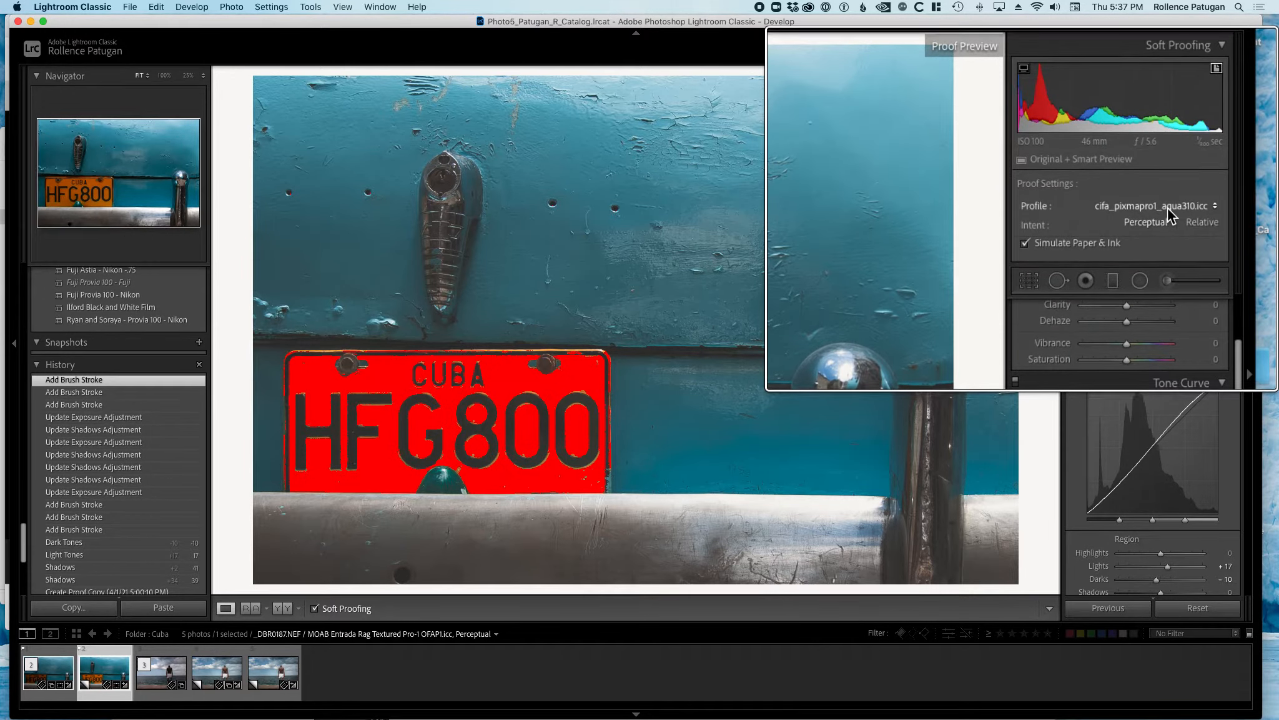
pyautogui.click(1168, 208)
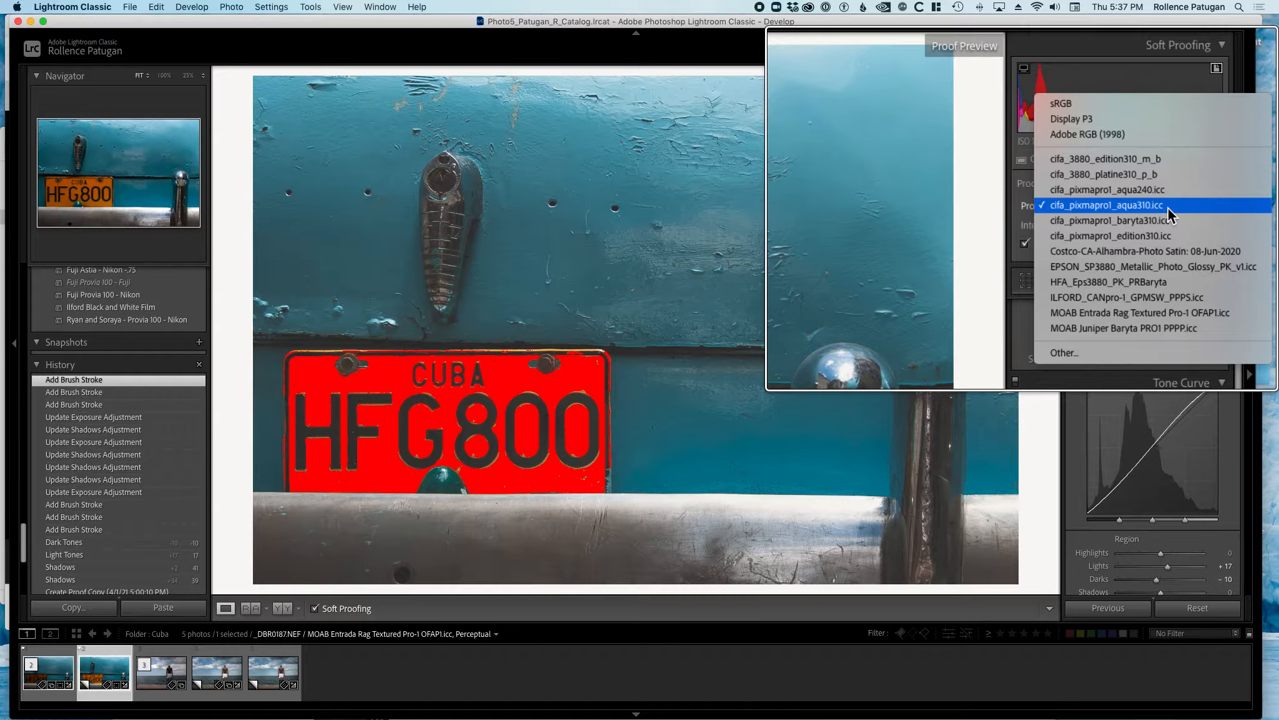
pyautogui.click(1191, 210)
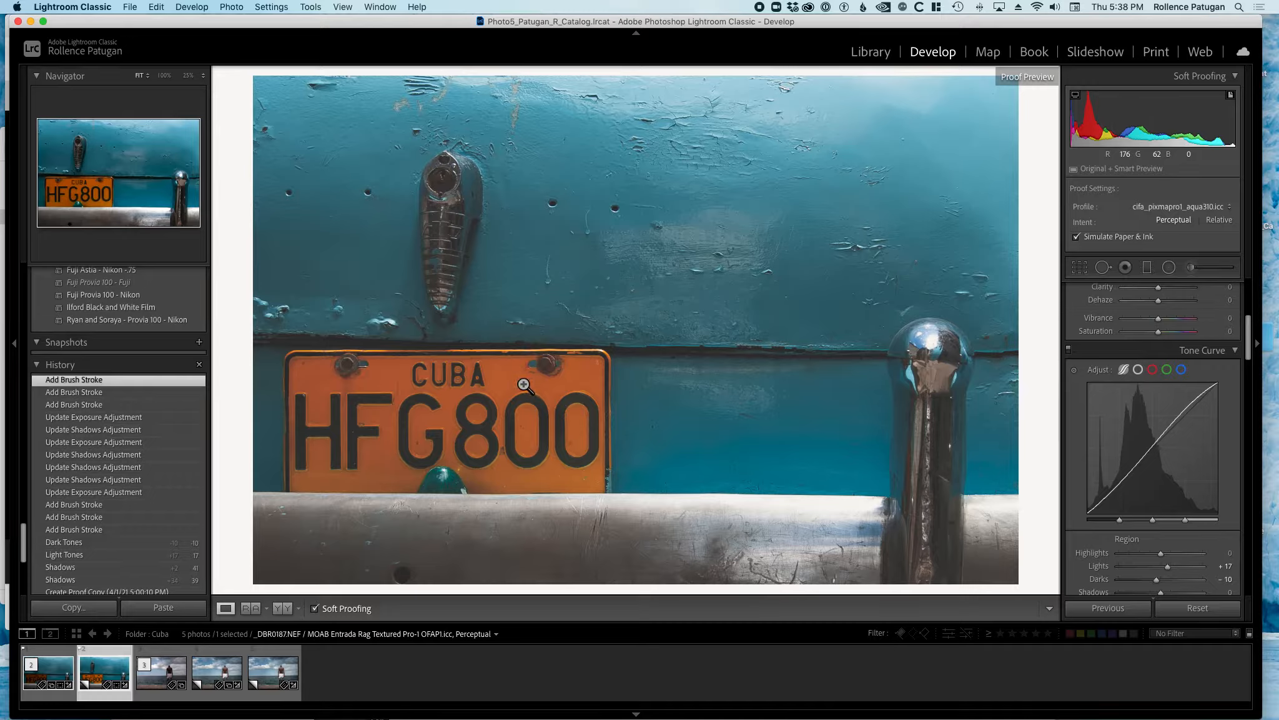
pyautogui.click(1230, 95)
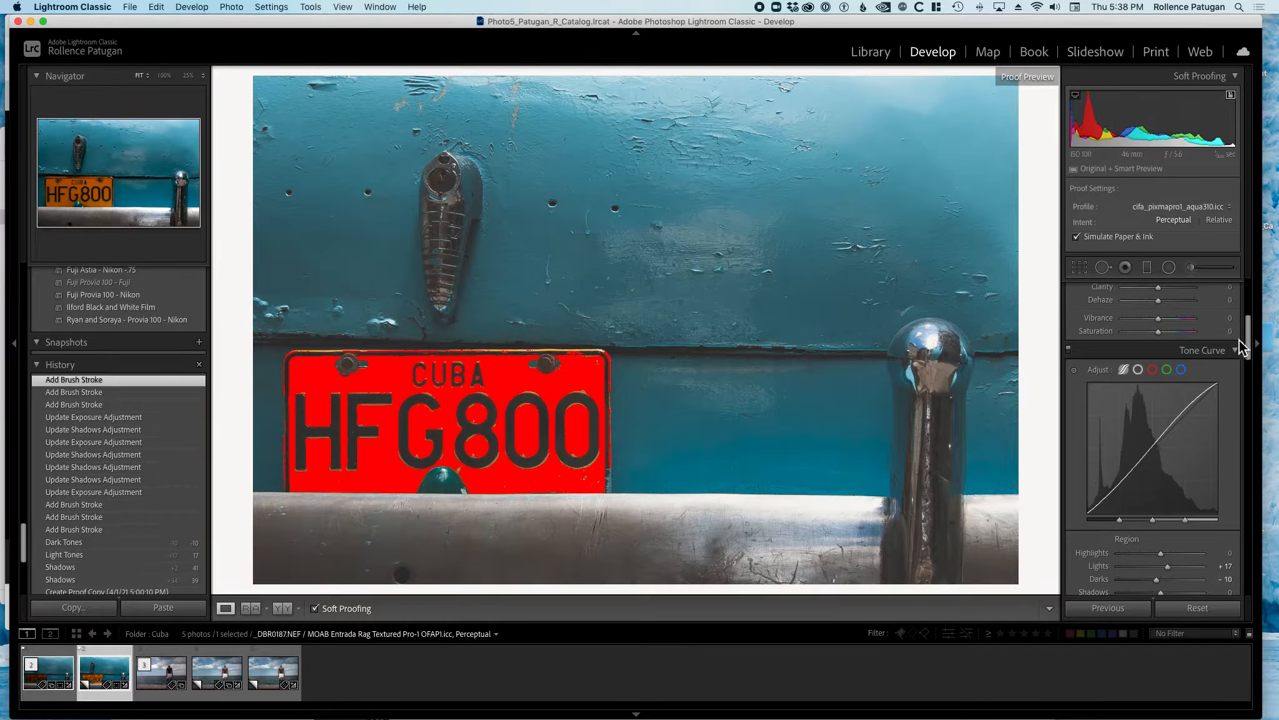
# Darken the license plate's color with the HSL Luminance targeted adjustment, bringing Orange to -98 and Red to -13
pyautogui.moveTo(1248, 337); pyautogui.dragTo(1247, 278)
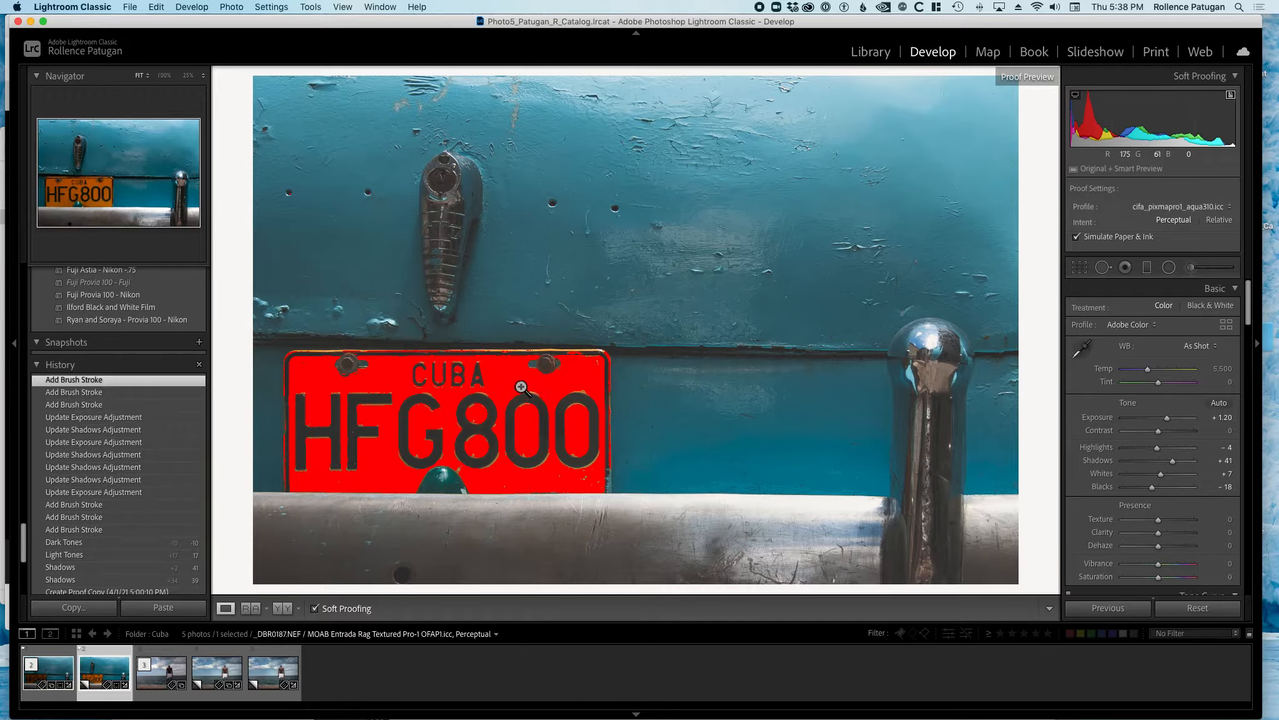
pyautogui.moveTo(1249, 294); pyautogui.dragTo(1251, 375)
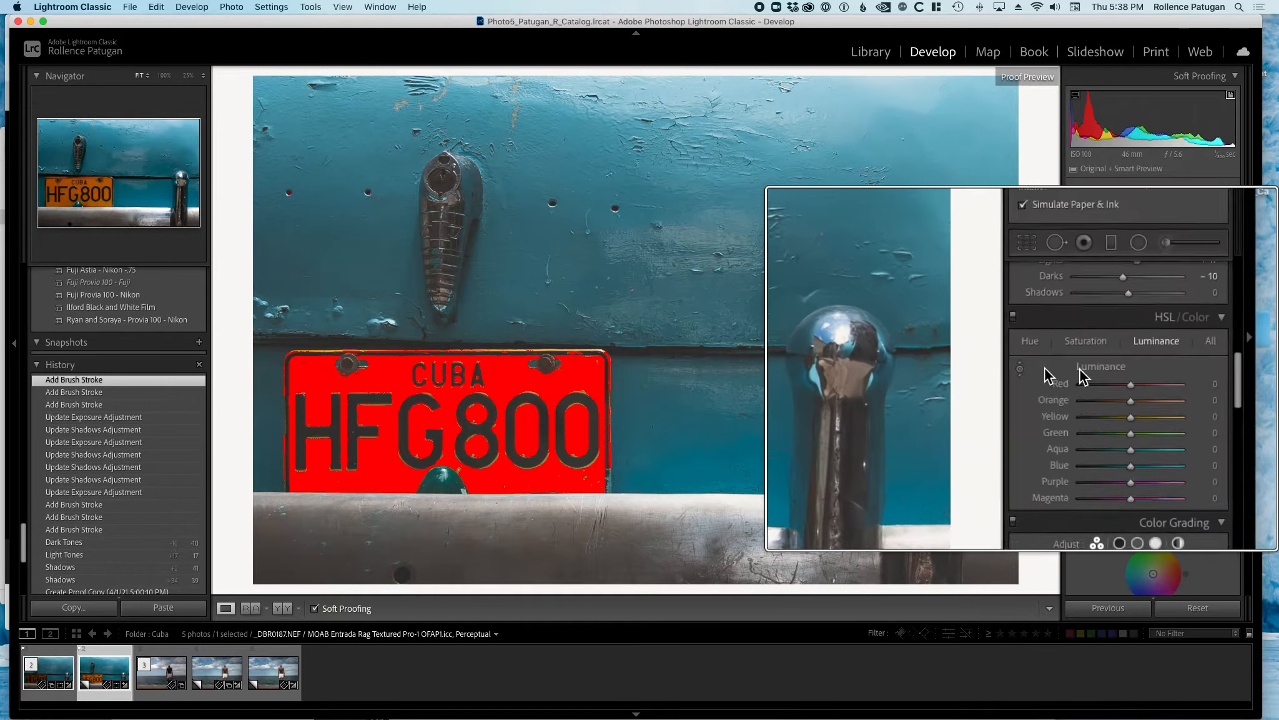
pyautogui.click(1074, 369)
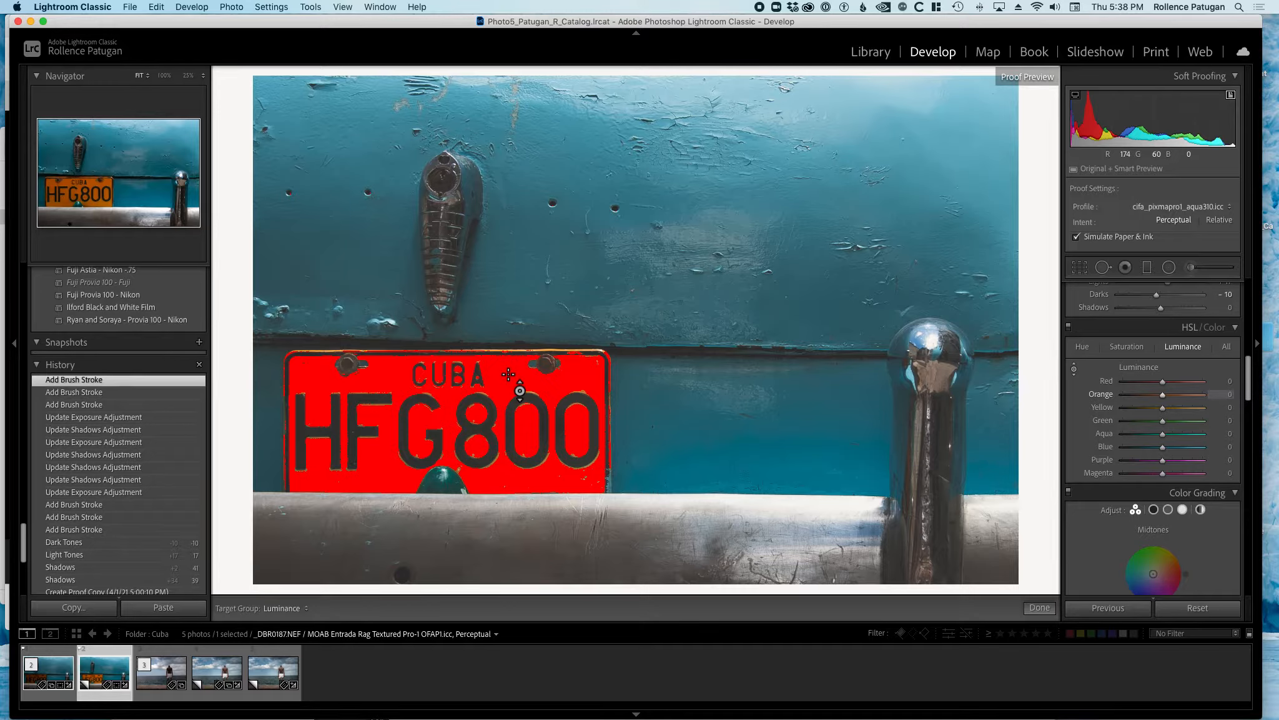
pyautogui.moveTo(447, 387); pyautogui.dragTo(447, 460)
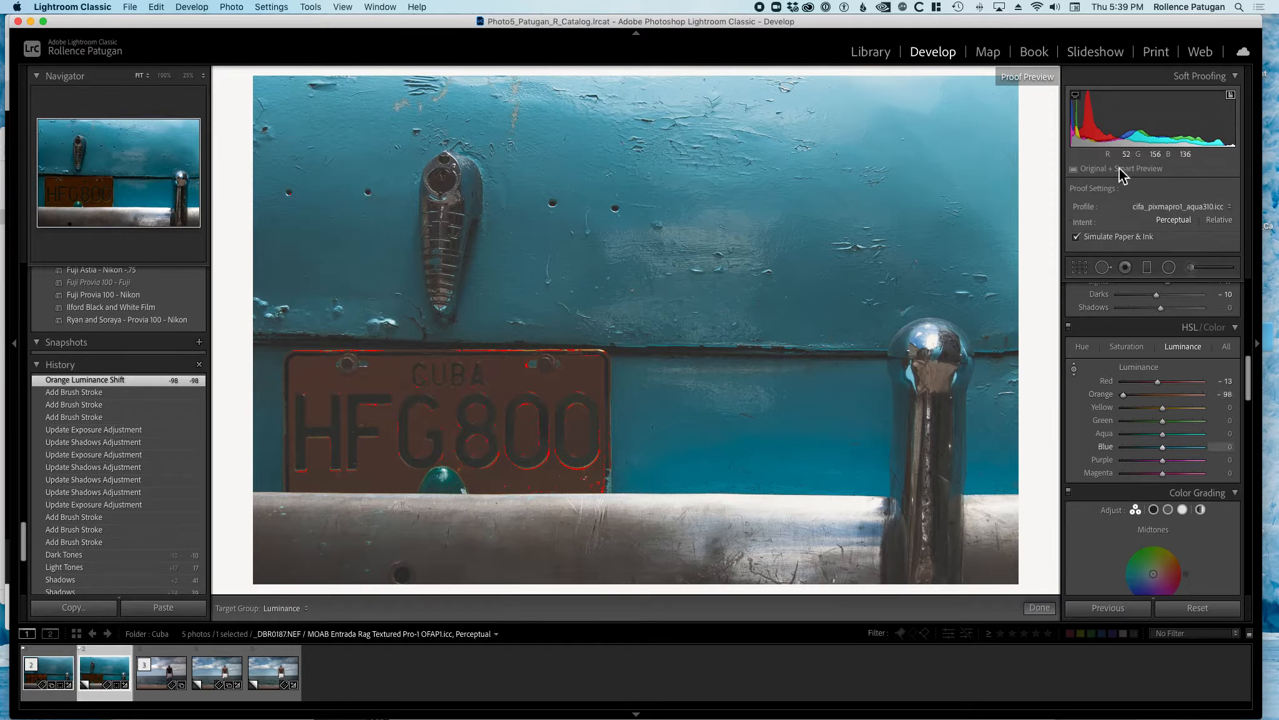
# Revert to the last Add Brush Stroke history state, undoing the orange luminance shift, and keep the destination gamut warning shown
pyautogui.click(1232, 97)
pyautogui.click(79, 393)
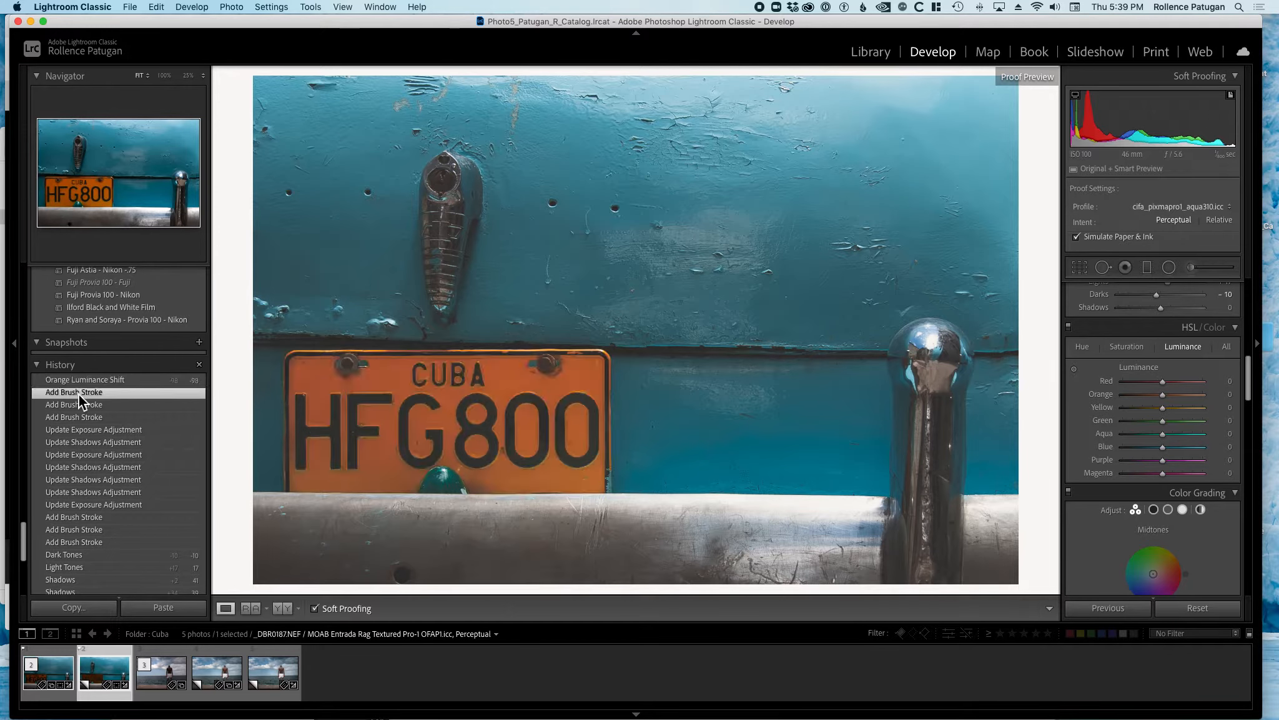
pyautogui.click(1230, 95)
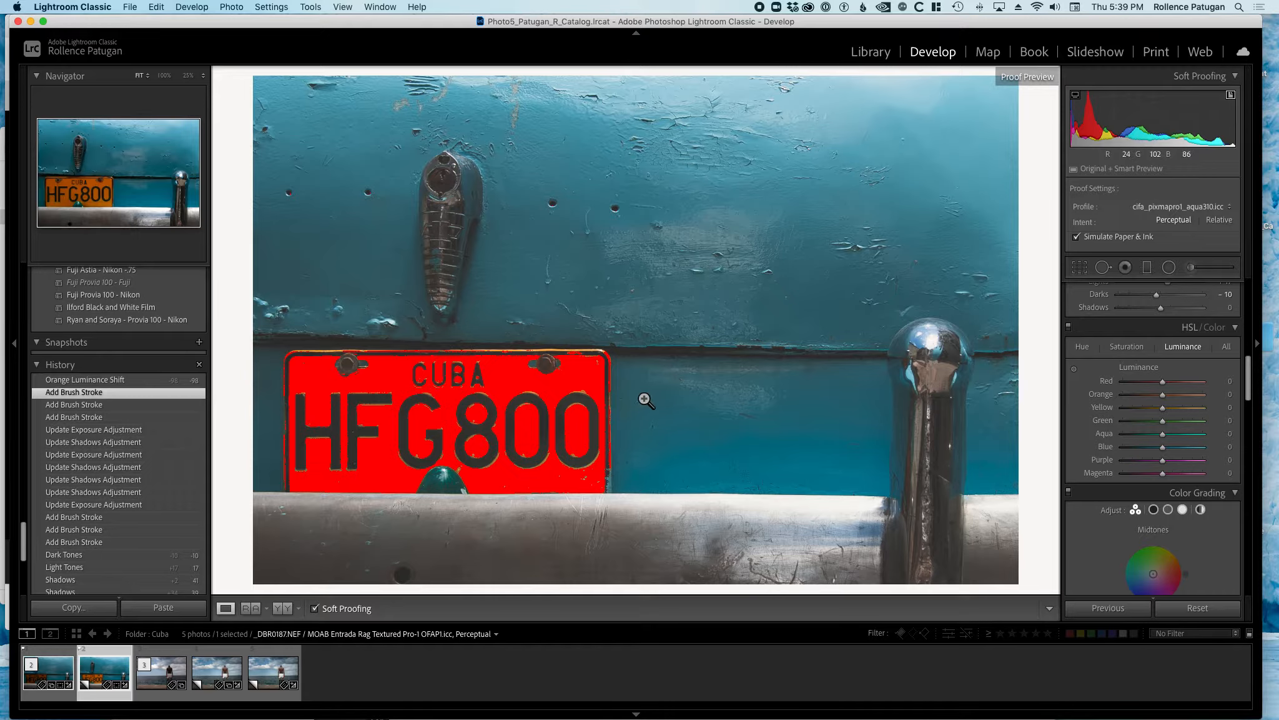
# Compare the proof under cifa_3880_platine310_p_b and cifa_pixmapro1_aqua310.icc, and set the profile to cifa_pixmapro1_edition310.icc
pyautogui.click(1203, 210)
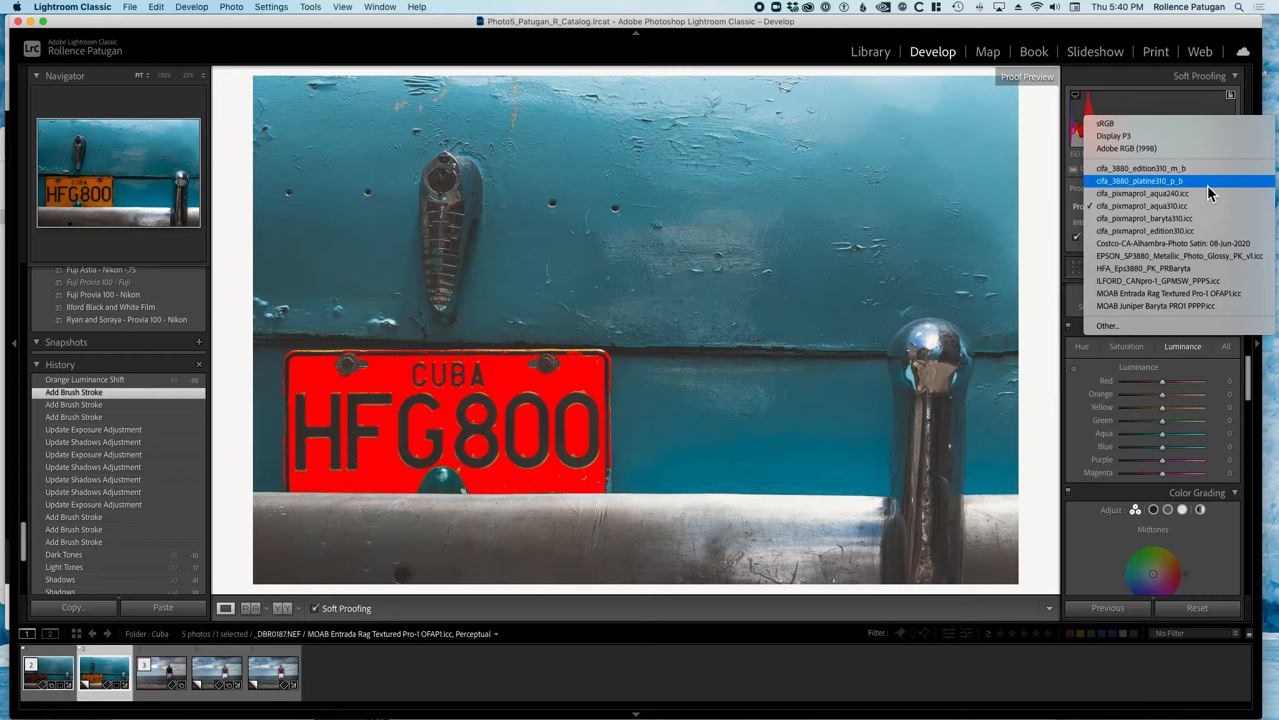
pyautogui.click(1208, 186)
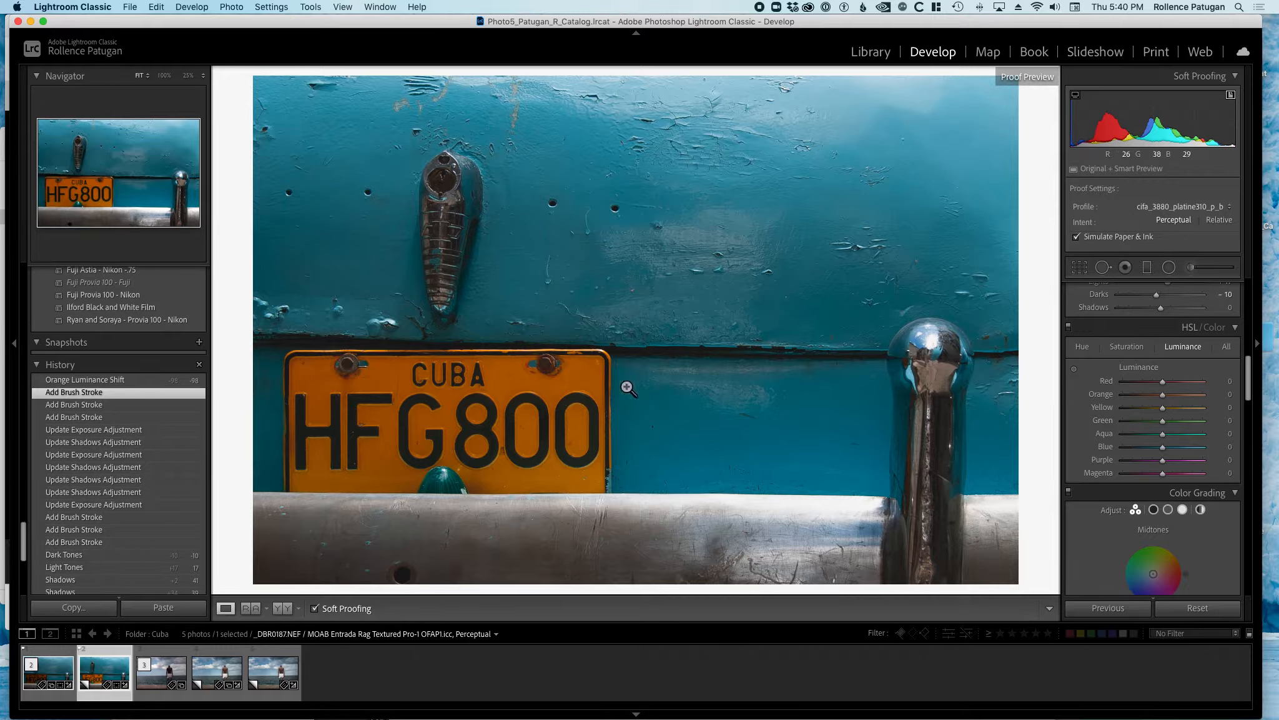
pyautogui.click(1169, 209)
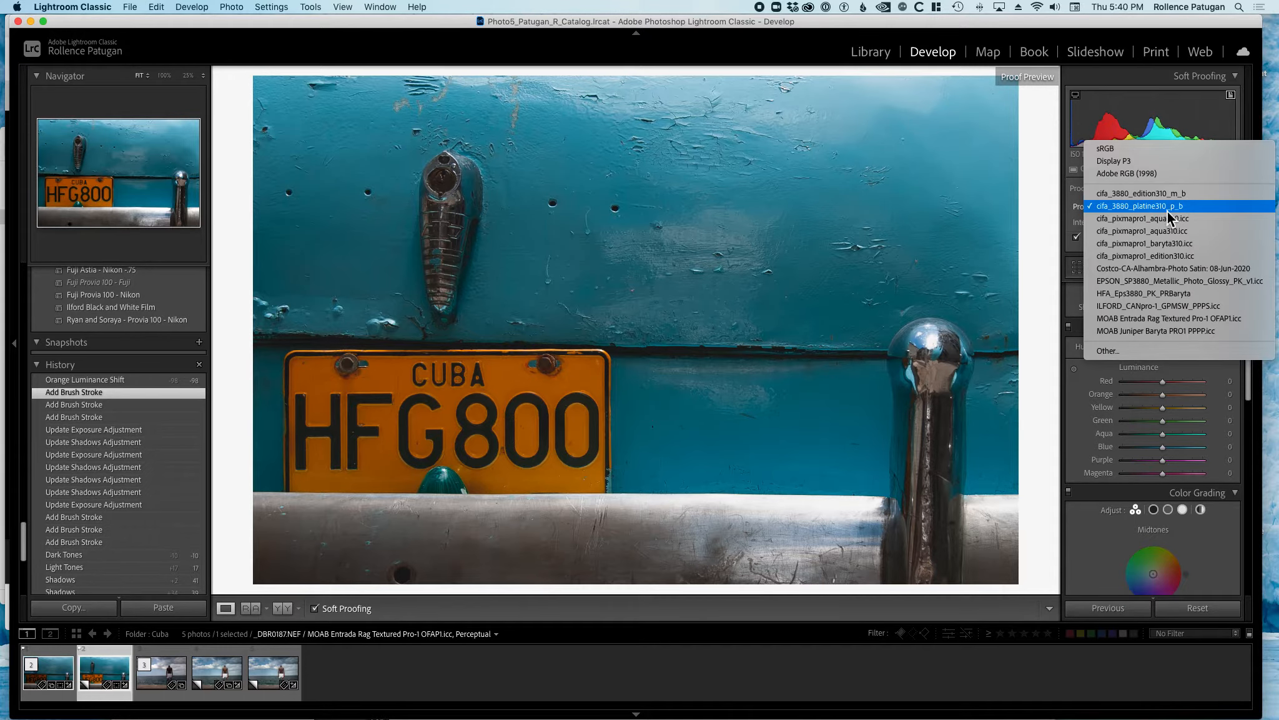
pyautogui.click(1190, 232)
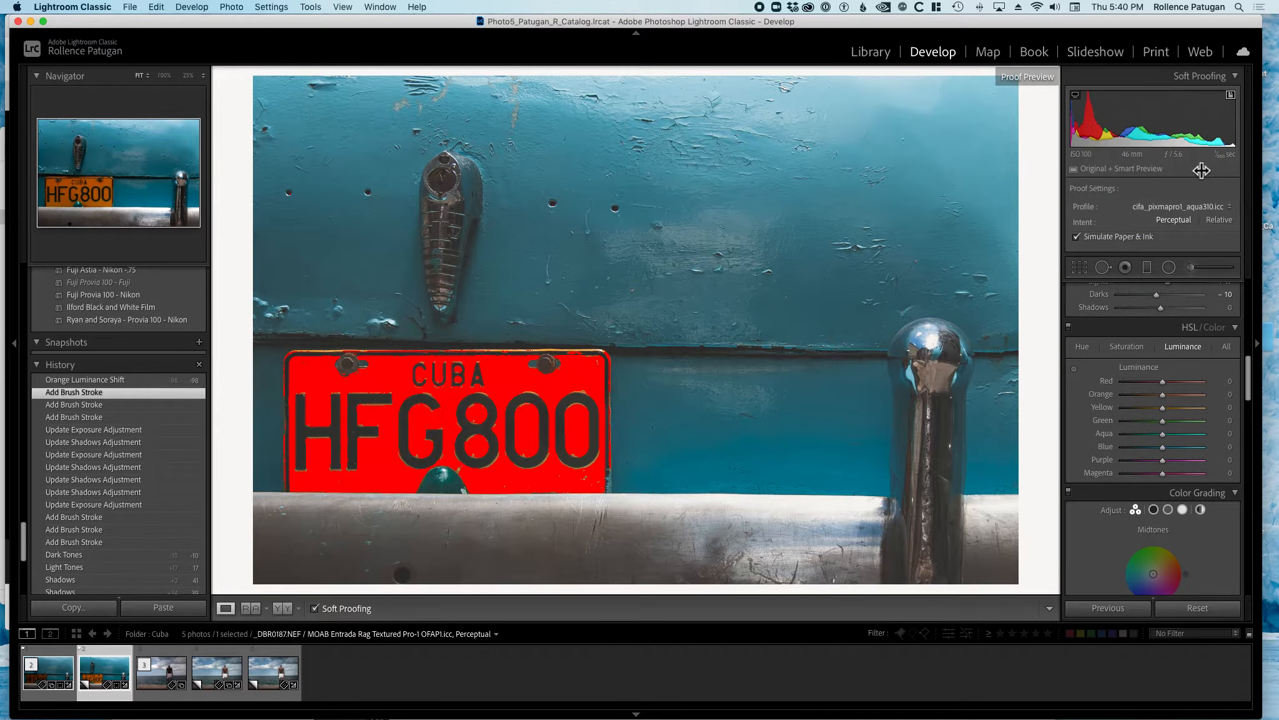
pyautogui.click(1181, 208)
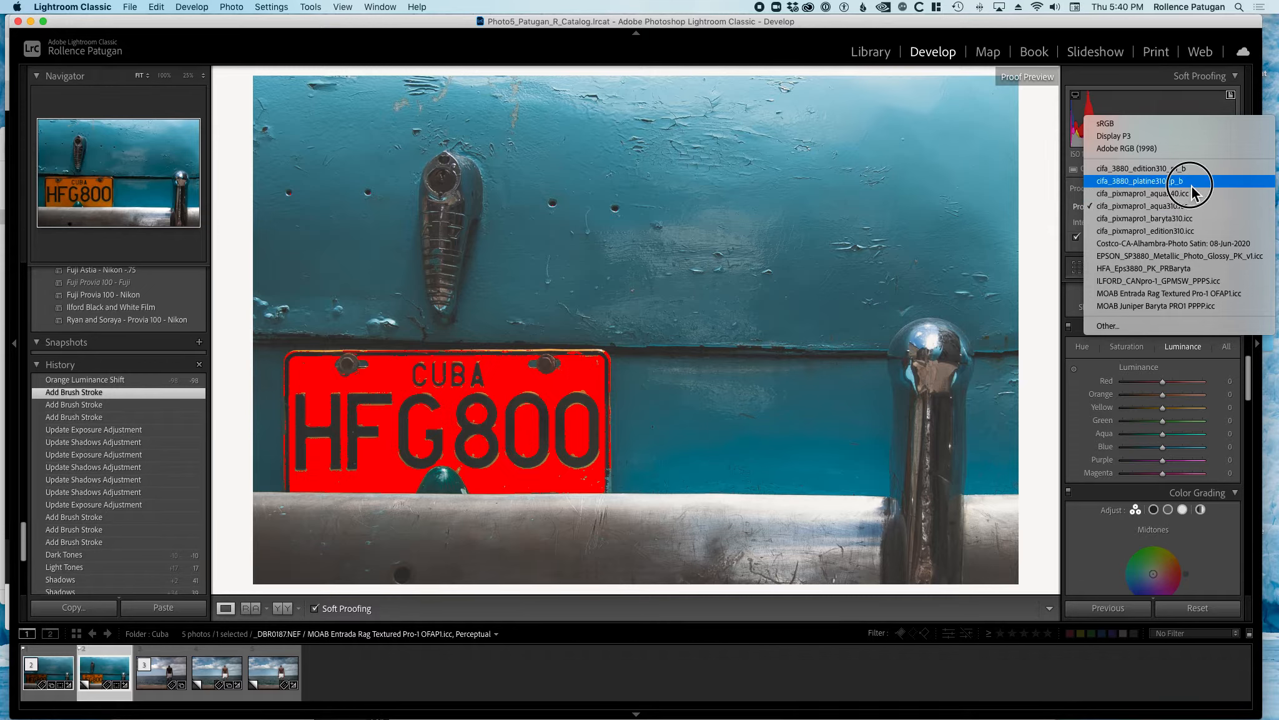
pyautogui.click(1192, 183)
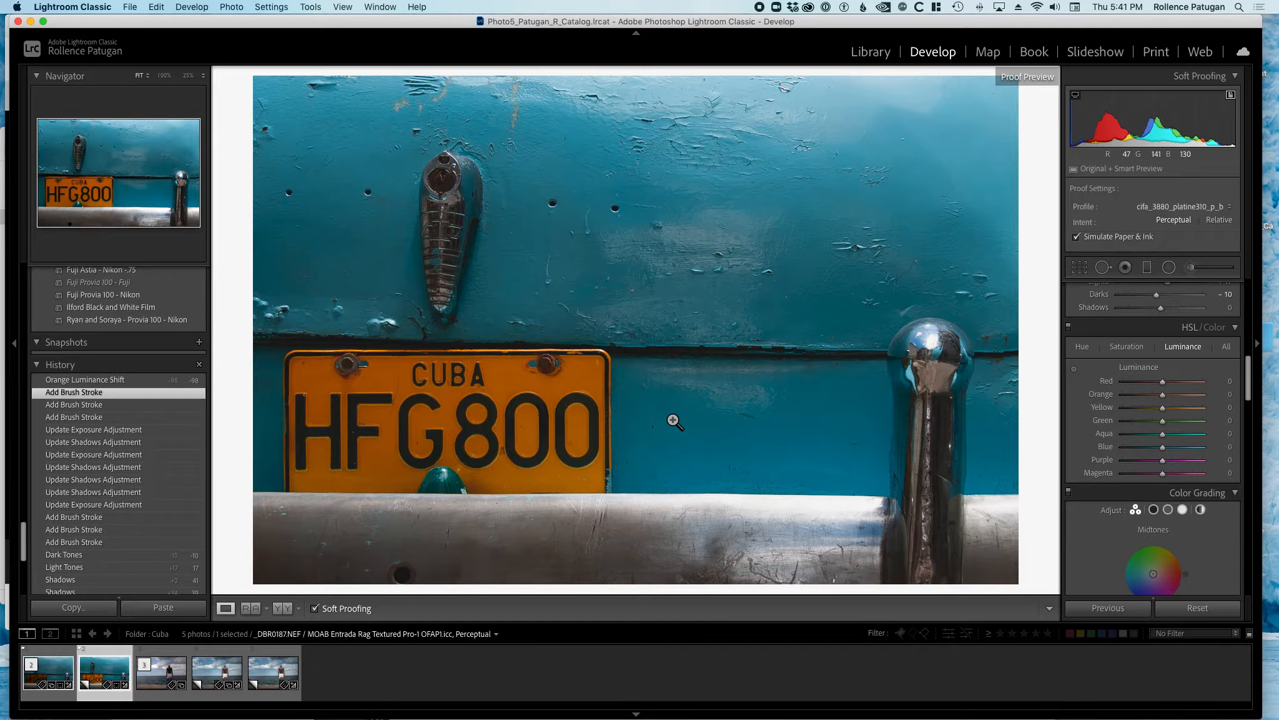
pyautogui.click(1138, 207)
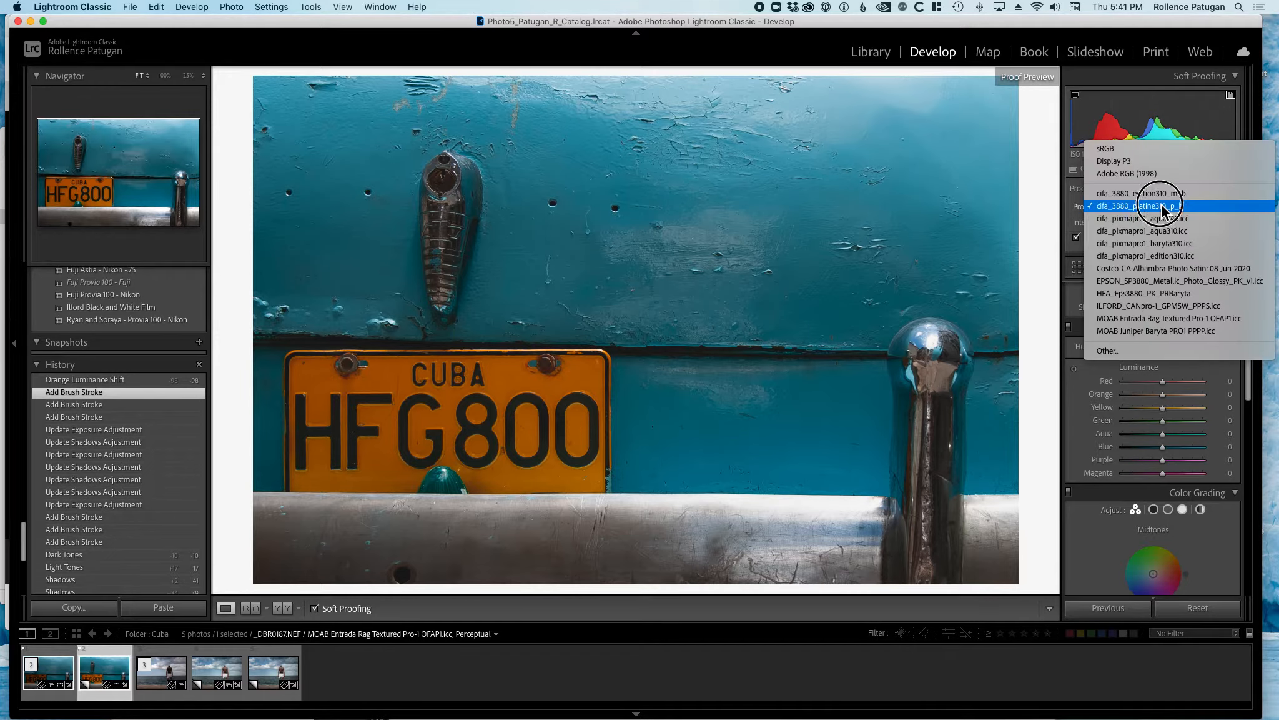
pyautogui.click(1203, 255)
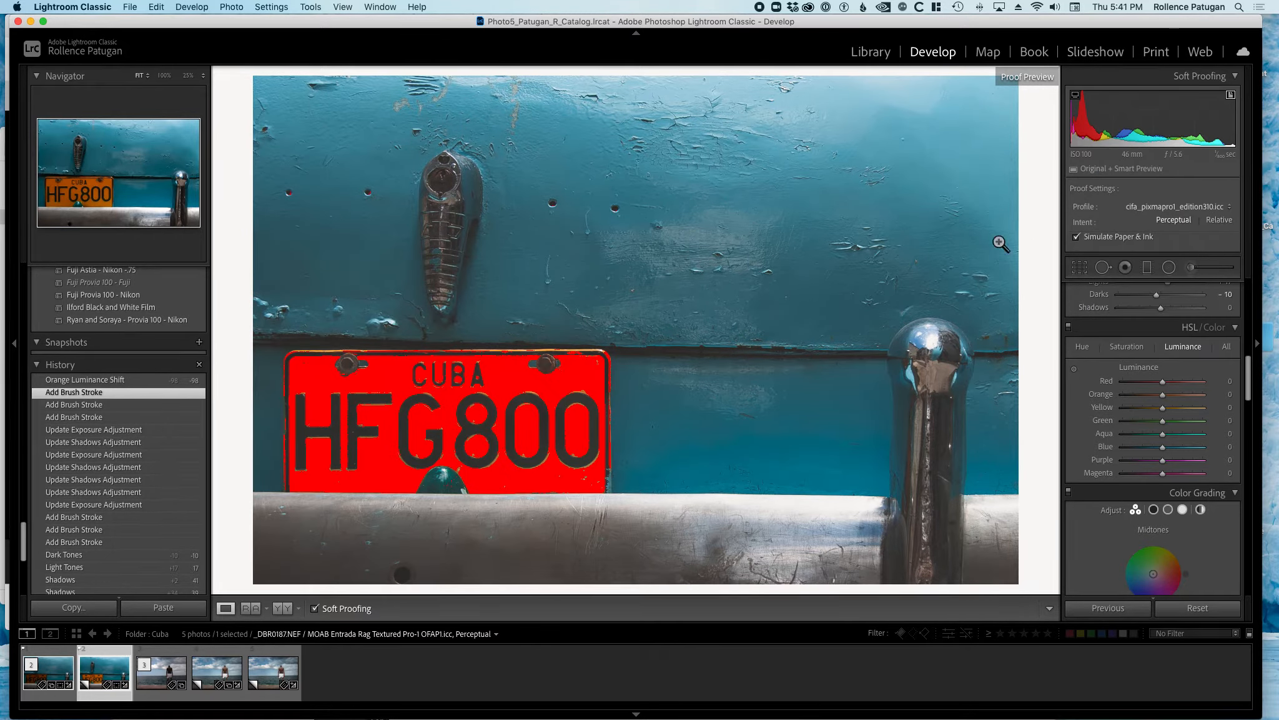
# Try darkening the license plate with the HSL Luminance targeted adjustment to Orange -98 and Red -12, and revert to the last brush stroke
pyautogui.click(1074, 368)
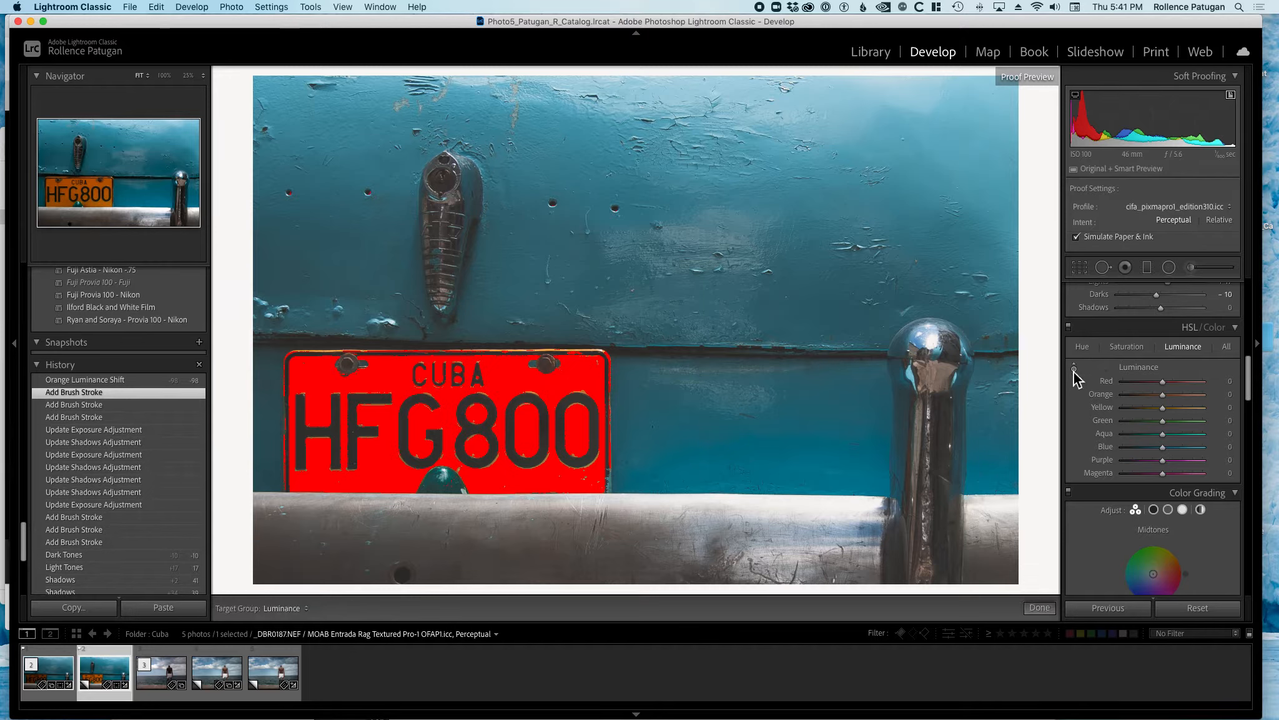
pyautogui.moveTo(592, 394); pyautogui.dragTo(592, 463)
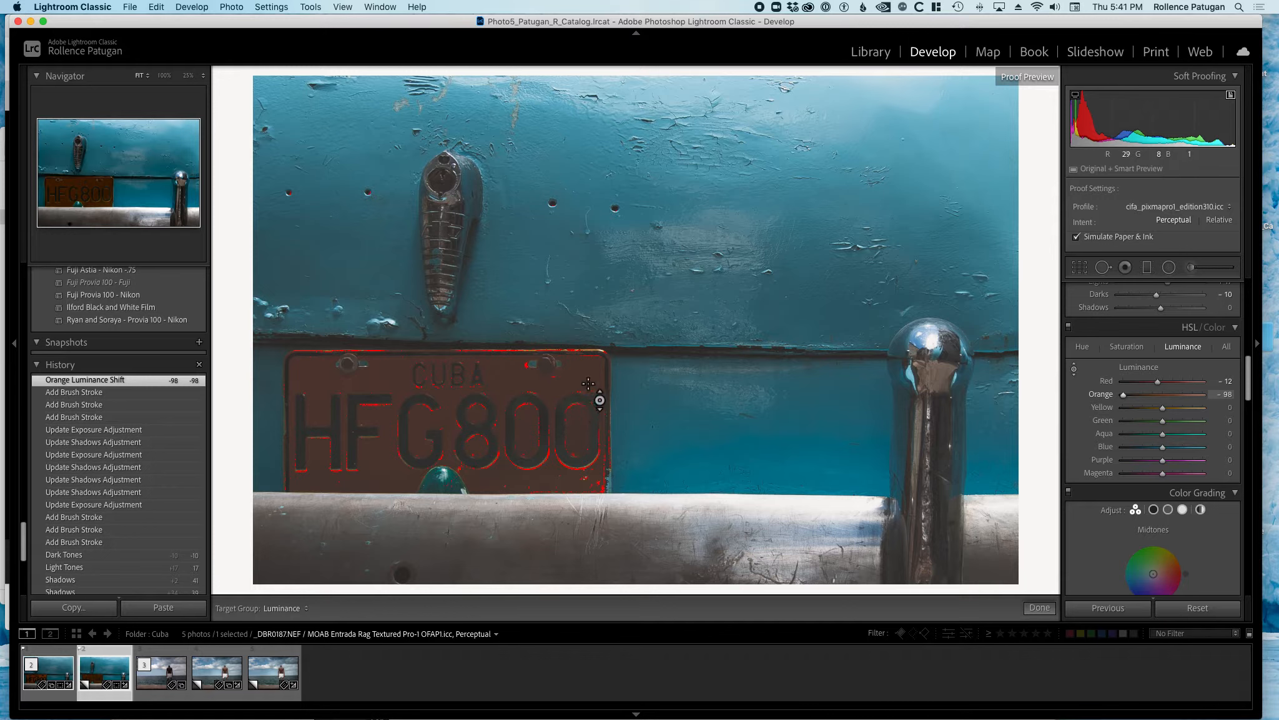
pyautogui.click(108, 391)
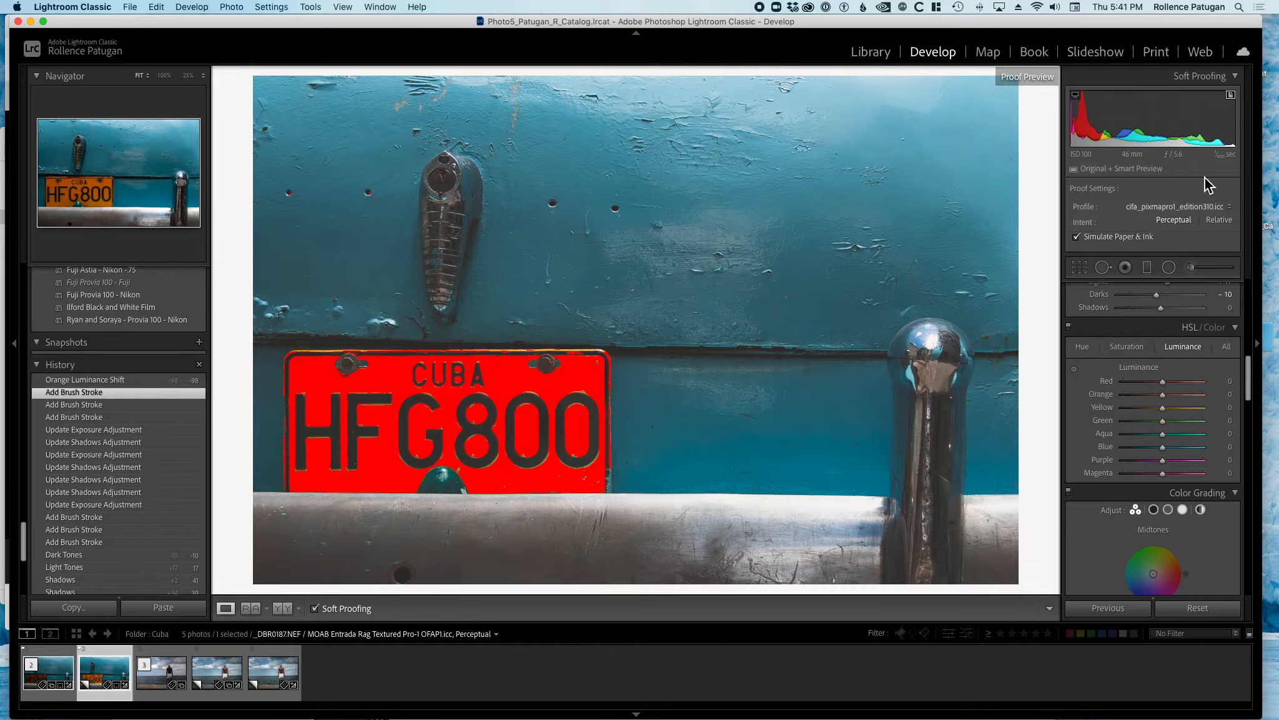
# Show only the monitor gamut warning and inspect the dark hole in the bumper at 100%
pyautogui.click(1191, 207)
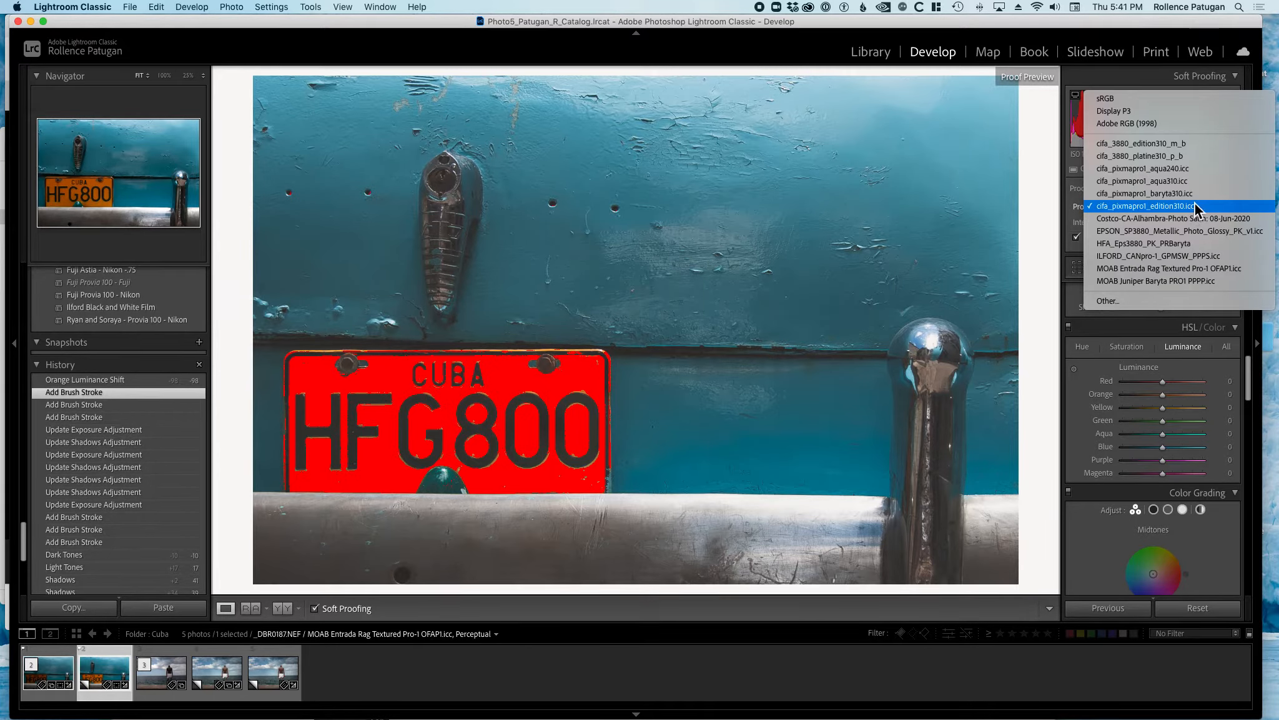
pyautogui.click(1108, 75)
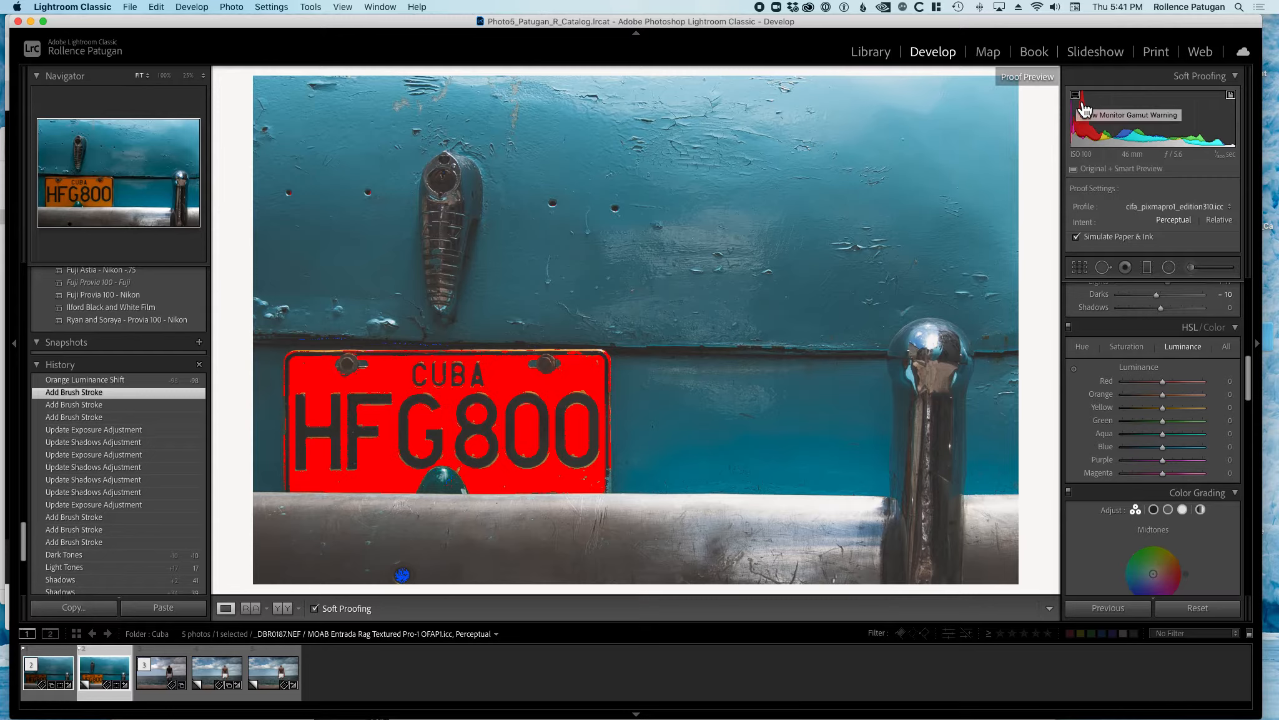
pyautogui.click(1231, 95)
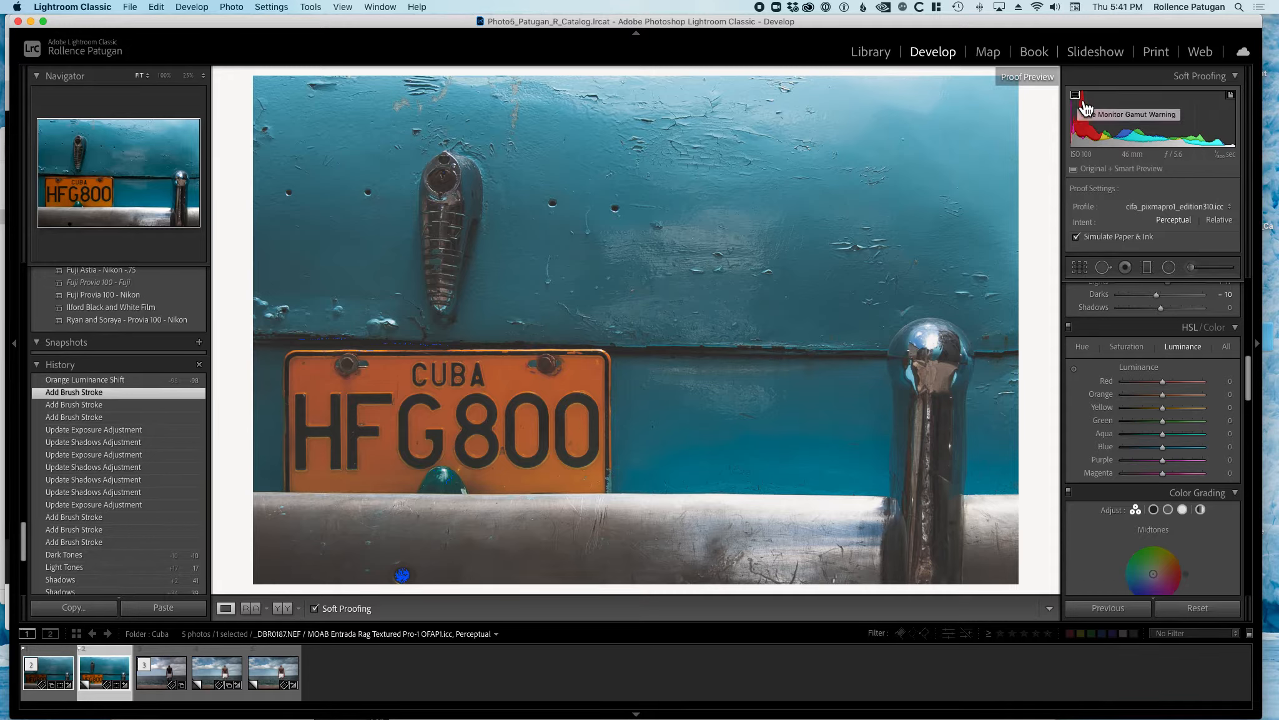
pyautogui.click(404, 578)
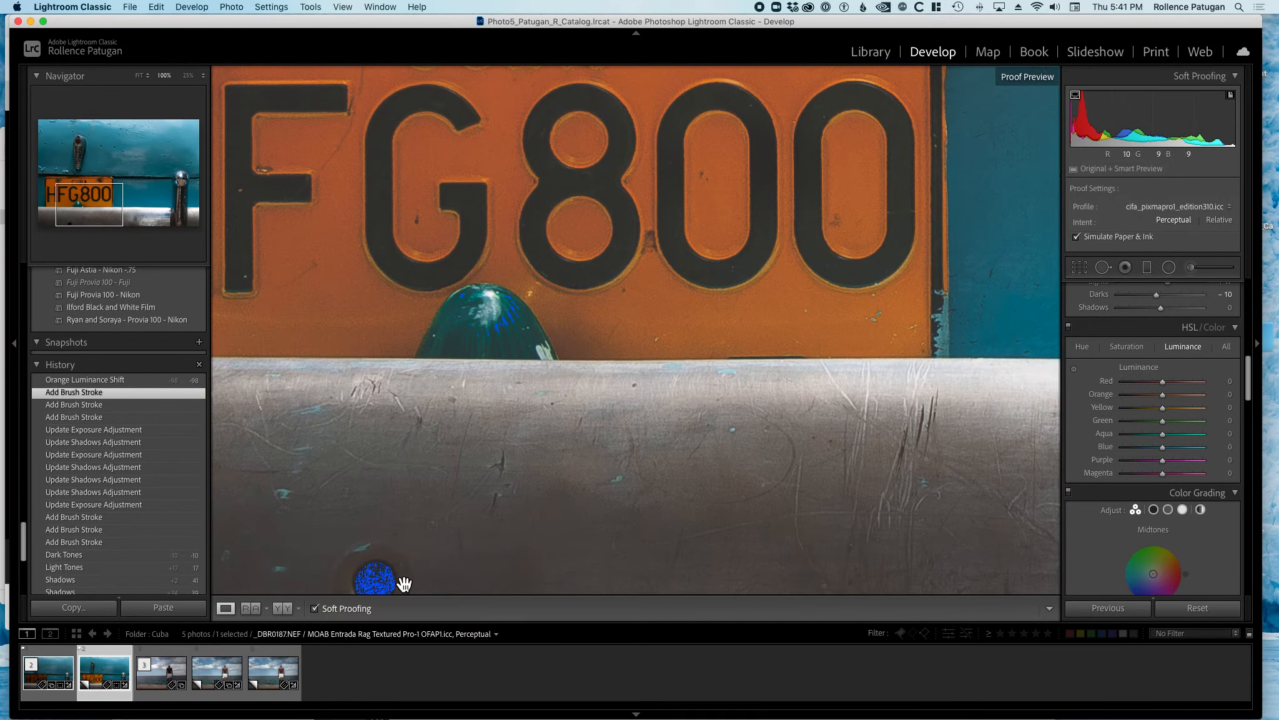
pyautogui.click(405, 579)
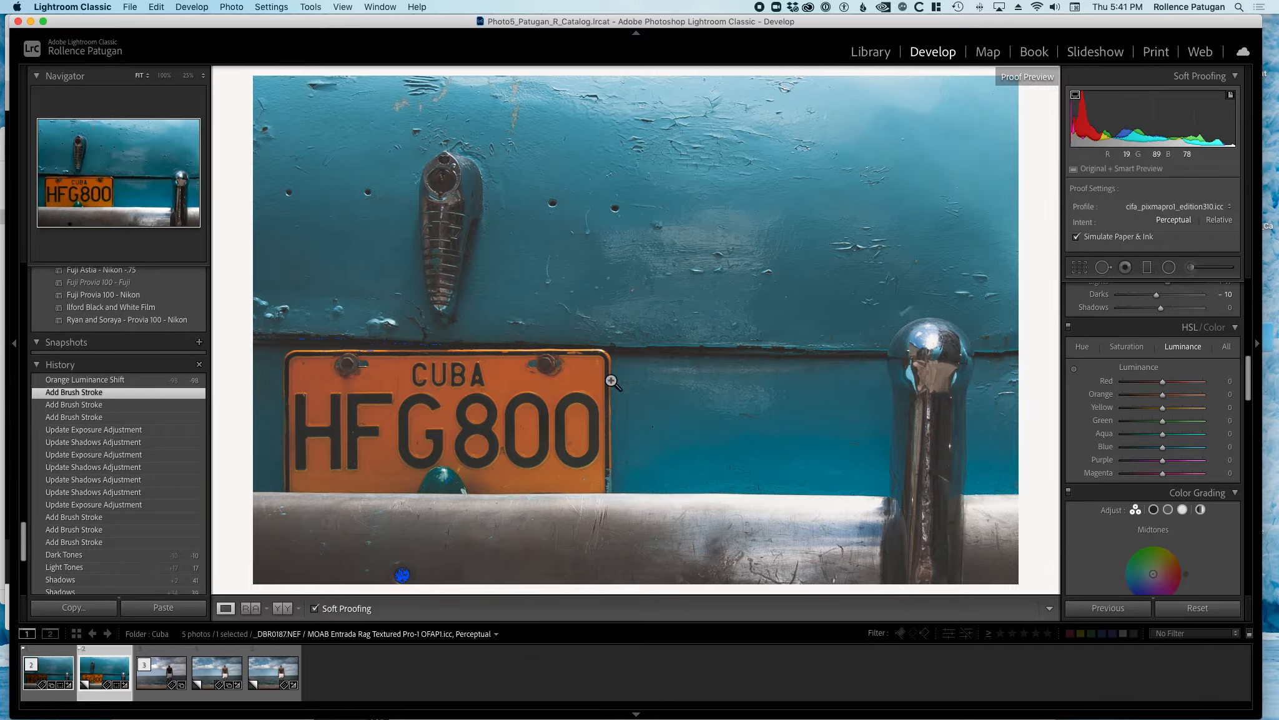
# Hide the monitor gamut warning and check the license plate with the destination gamut warning, leaving both warnings off
pyautogui.click(1083, 98)
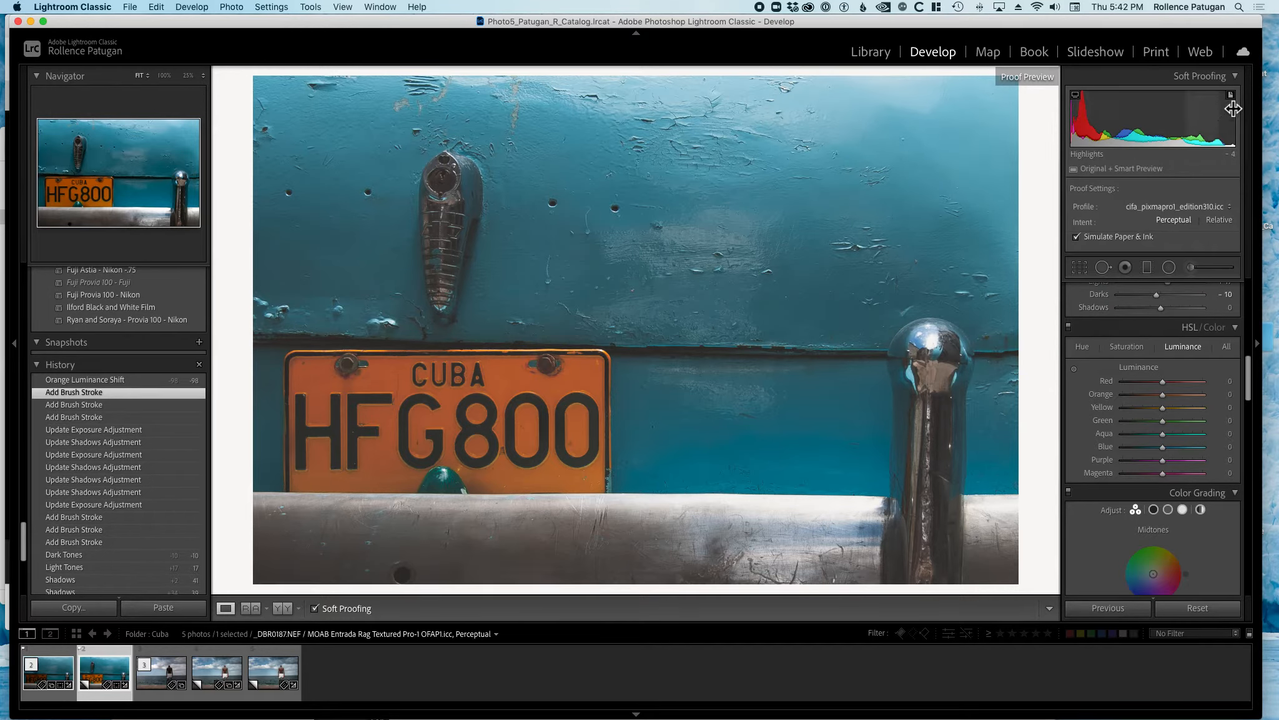
pyautogui.click(1230, 95)
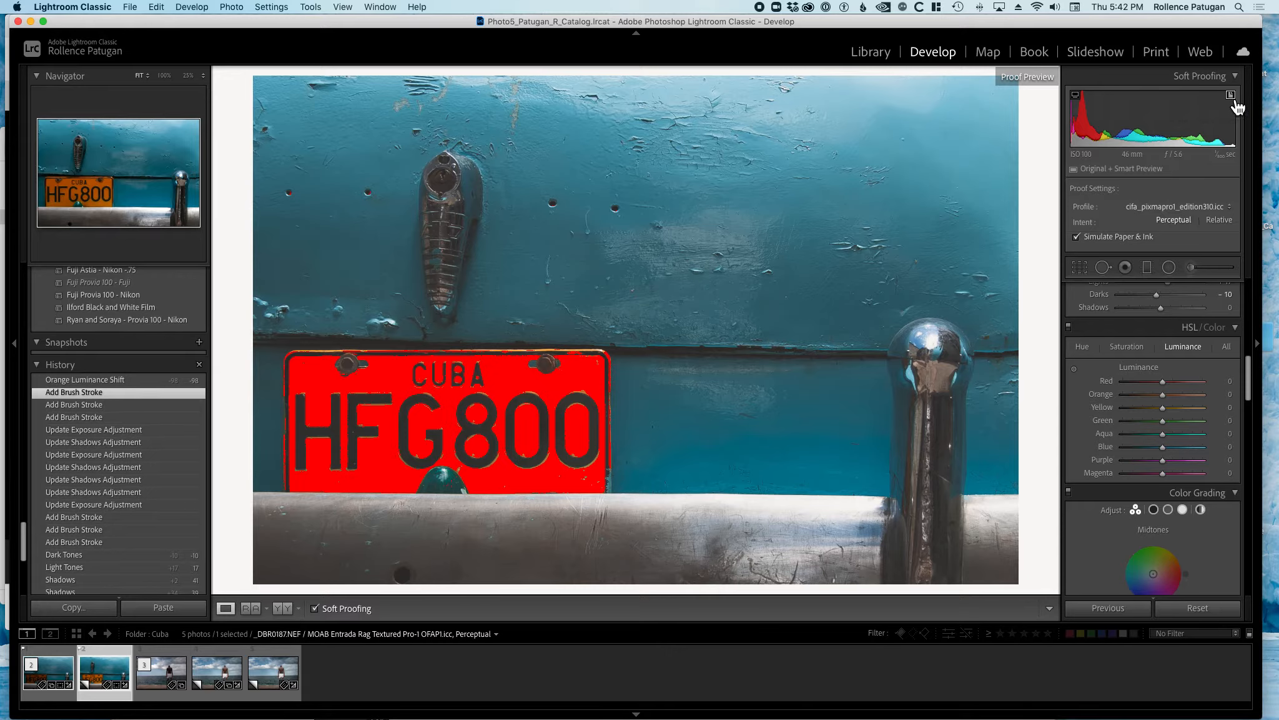
pyautogui.click(1232, 99)
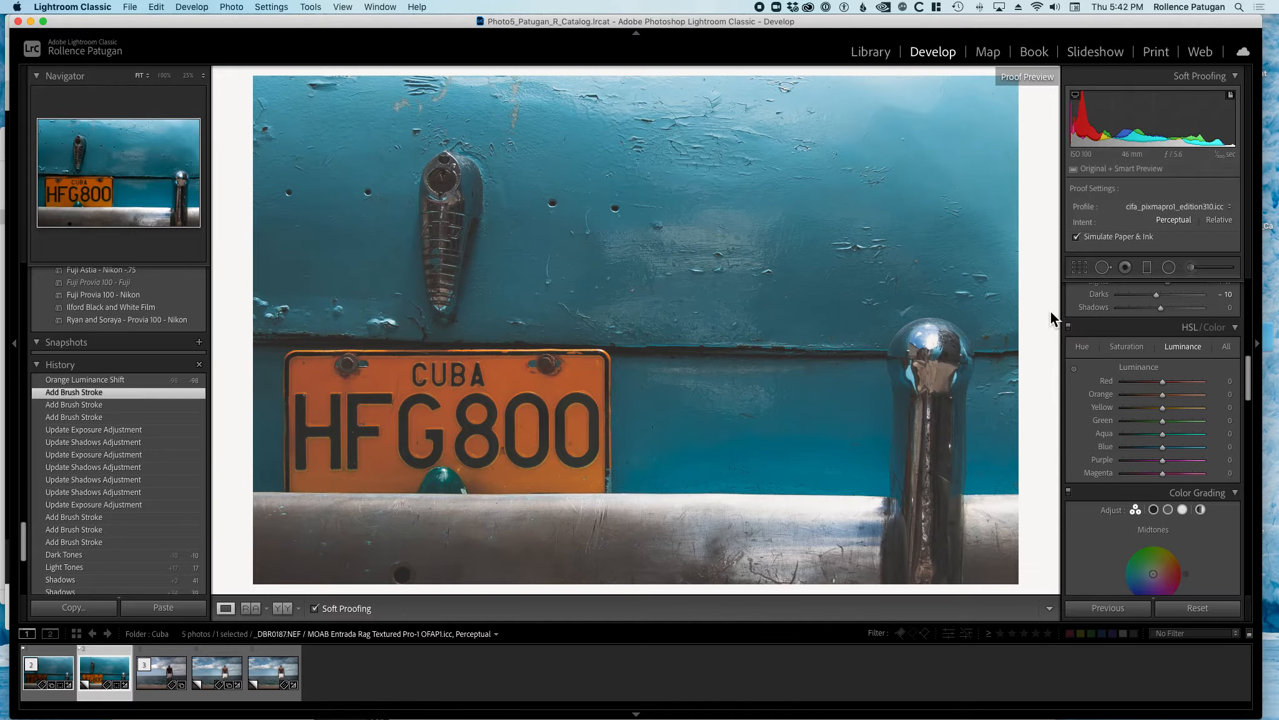
# Open the third _DBR0452.nef copy, the man standing on the seawall, for editing in Develop
pyautogui.press('g')
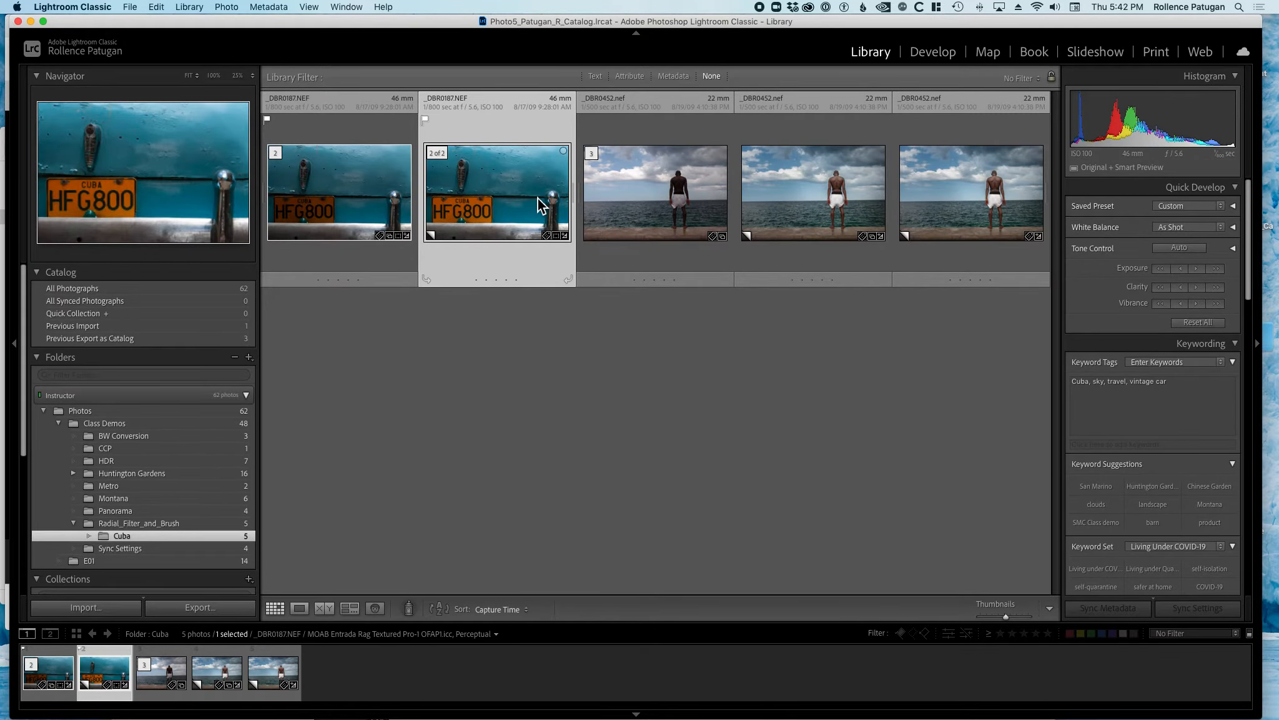
pyautogui.click(954, 215)
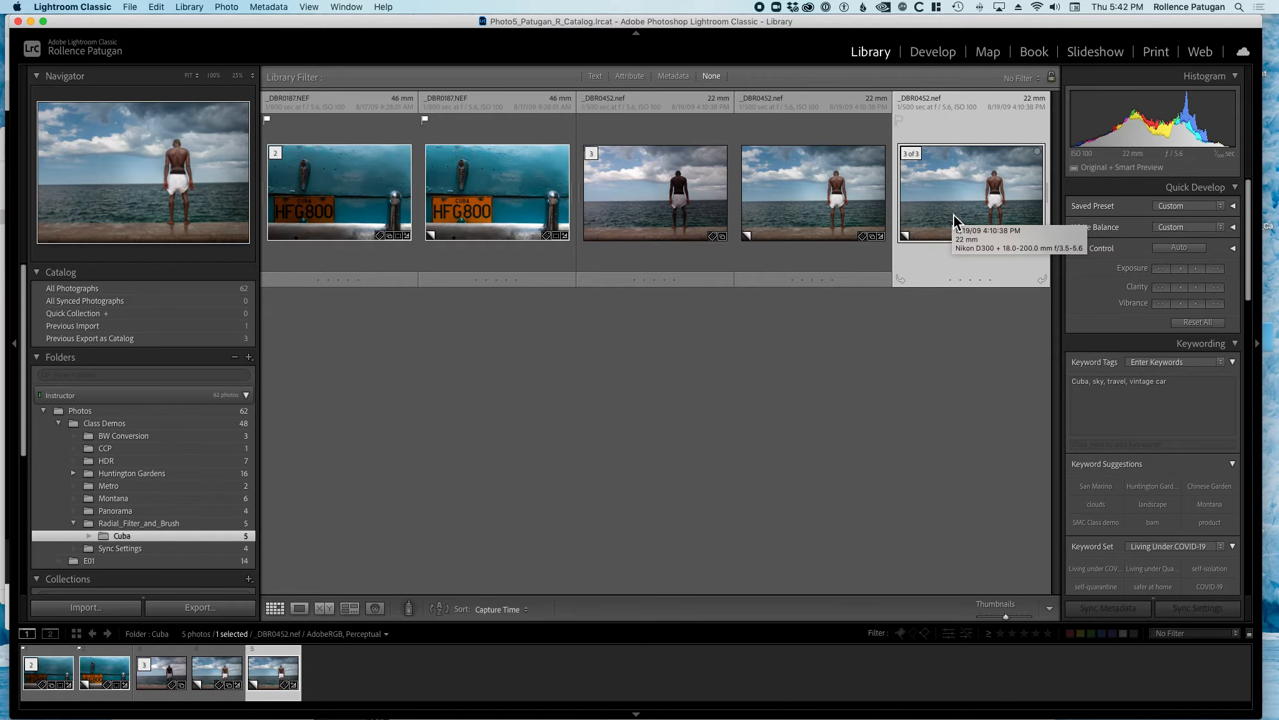
pyautogui.press('d')
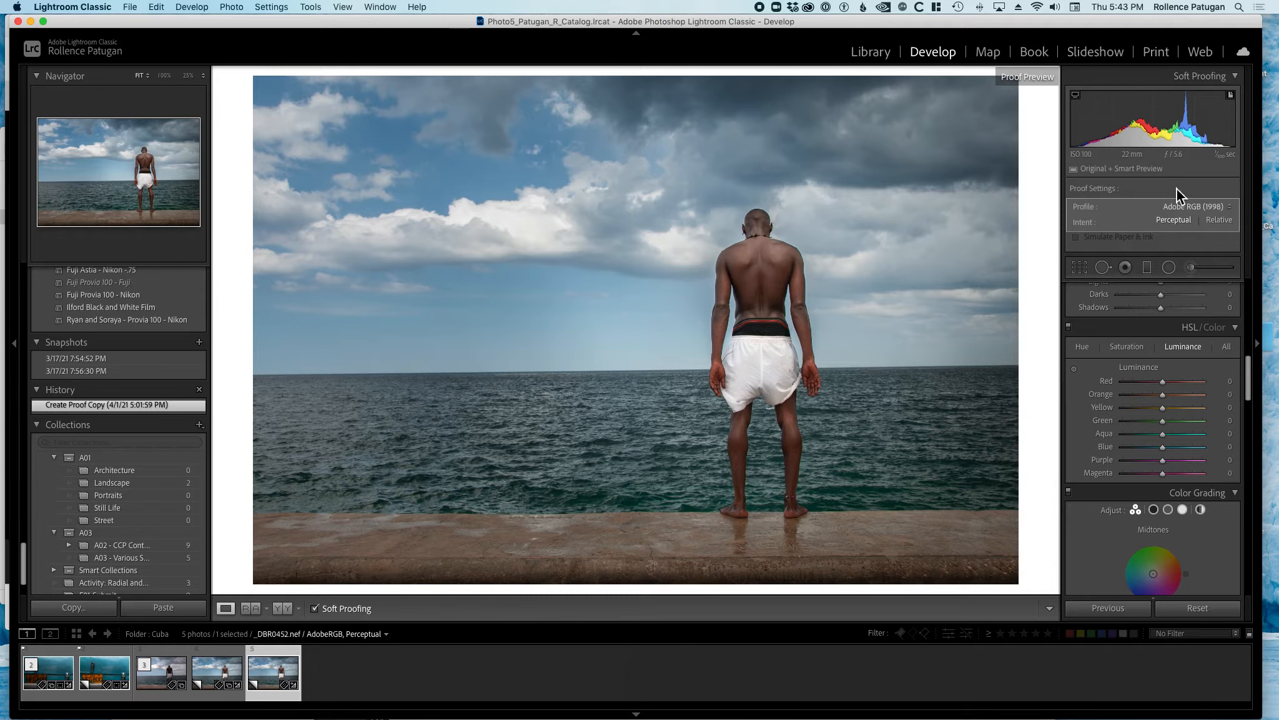
# Set the seawall photo's proof profile to cifa_pixmapro1_aqua310.icc and show the destination gamut warning
pyautogui.click(1211, 207)
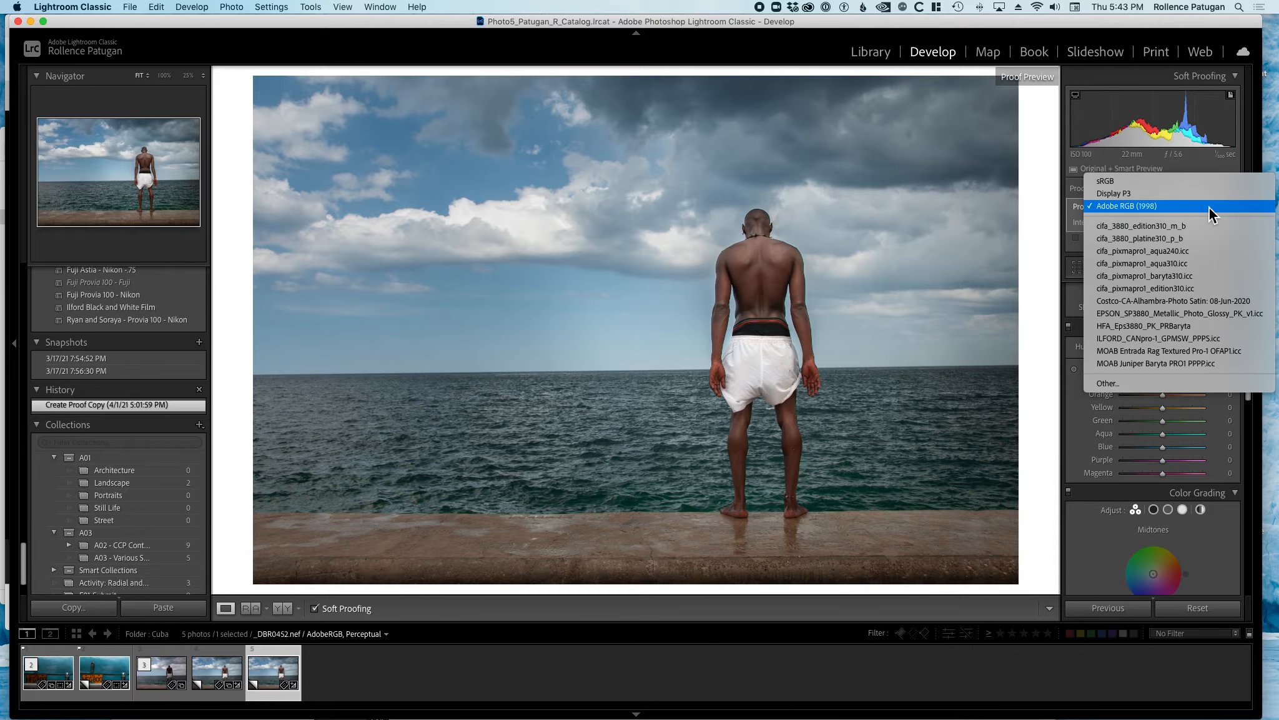
pyautogui.click(1212, 267)
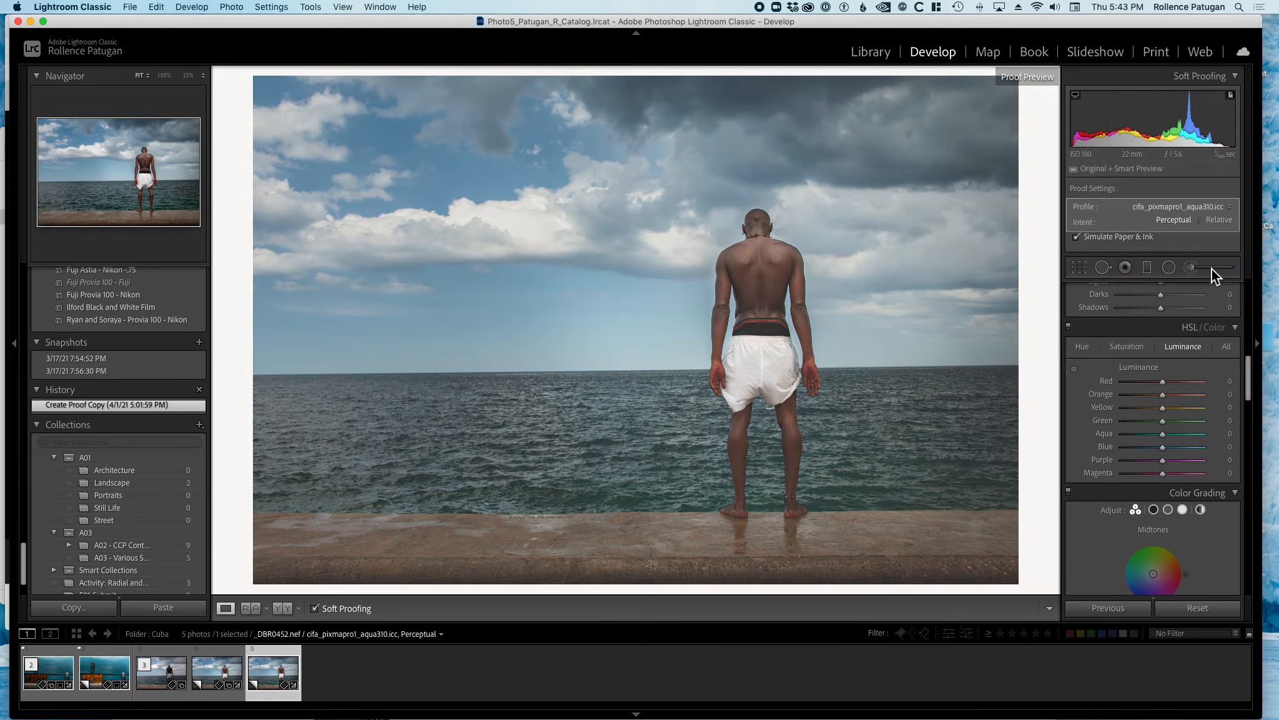
pyautogui.click(1230, 95)
# Add contrast to the seawall photo with the parametric tone curve, setting Lights to +25 and Shadows to -26 and slightly lowering Darks
pyautogui.scroll(5, 1166, 379)
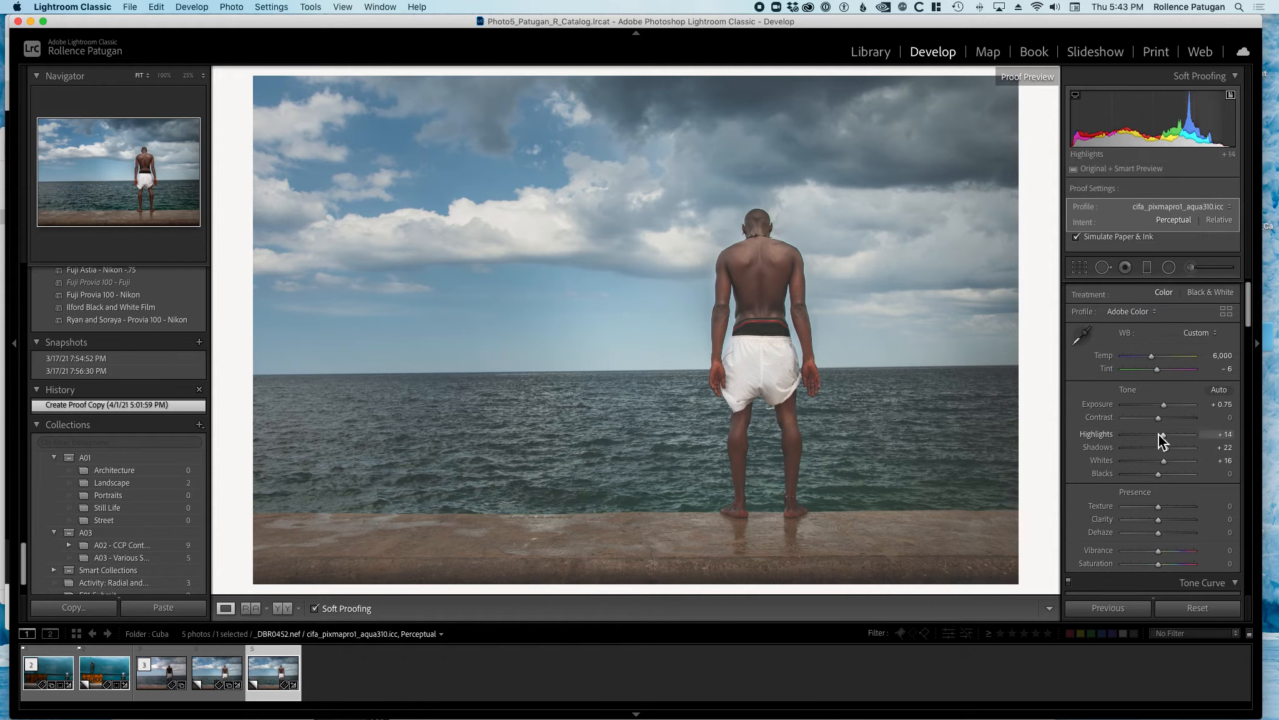
pyautogui.scroll(-4, 1159, 444)
pyautogui.moveTo(1179, 447); pyautogui.dragTo(1179, 432)
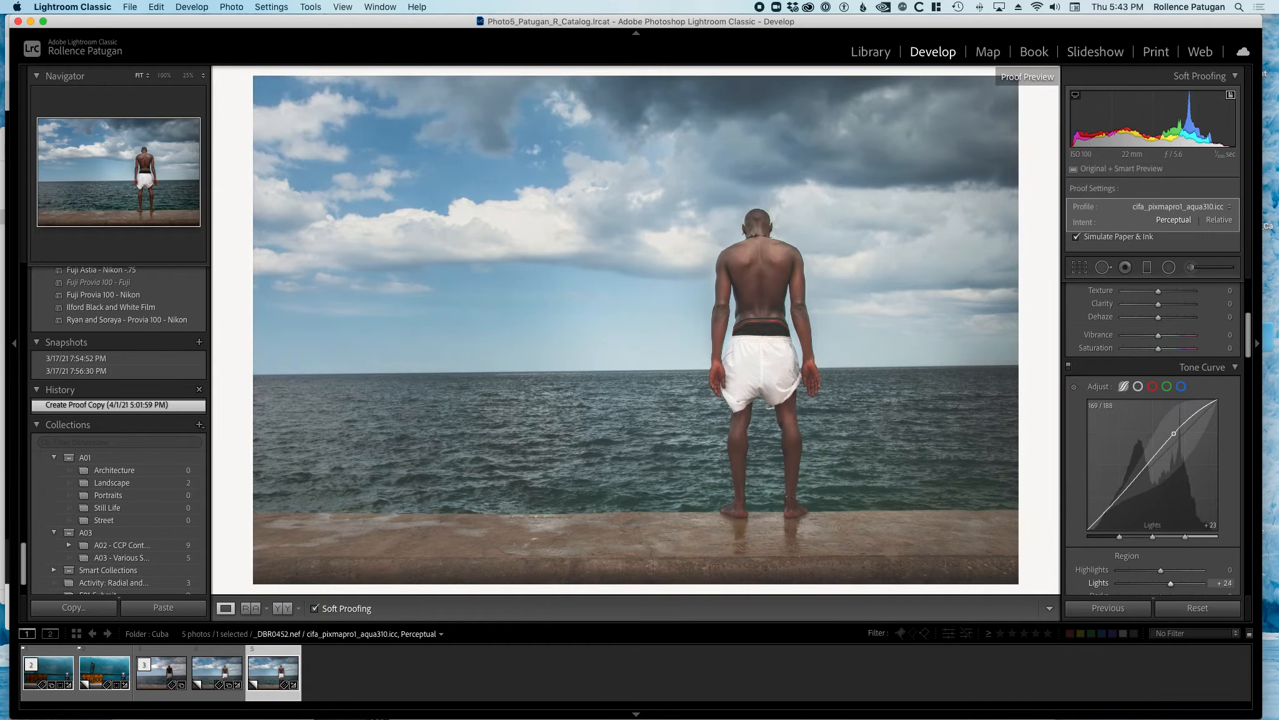
pyautogui.moveTo(1119, 498); pyautogui.dragTo(1138, 475)
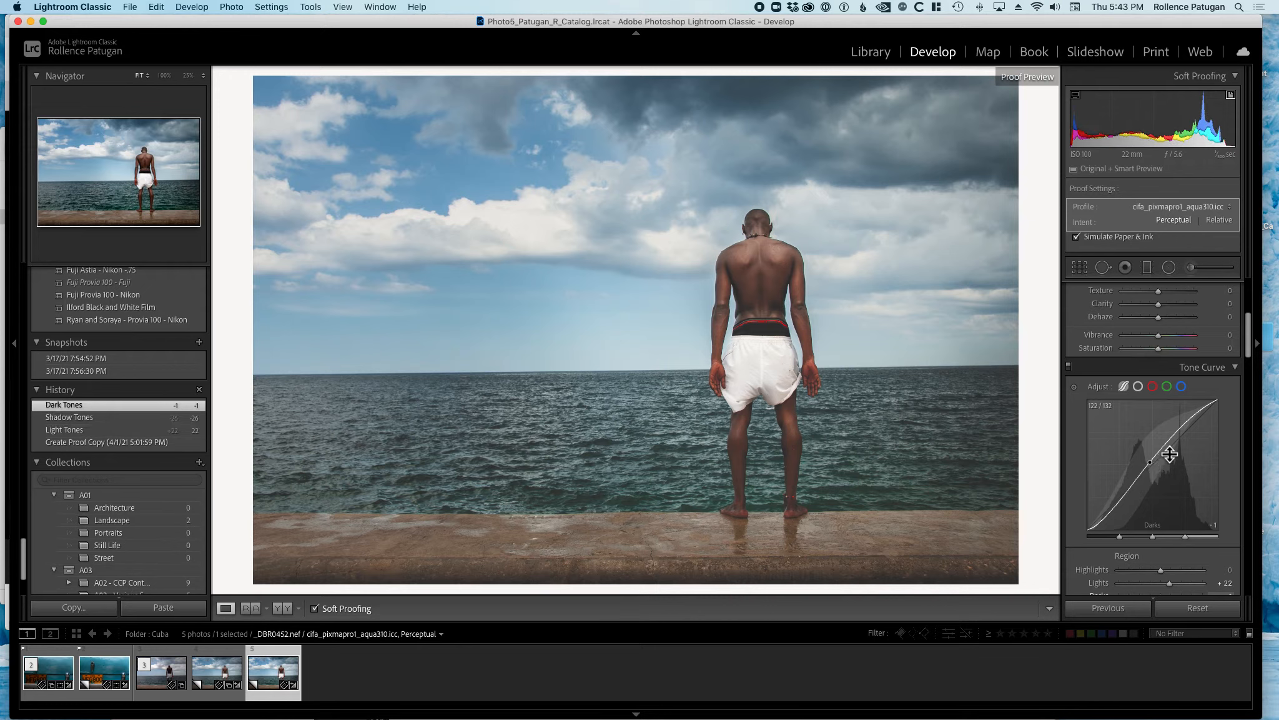
pyautogui.moveTo(1179, 431); pyautogui.dragTo(1179, 428)
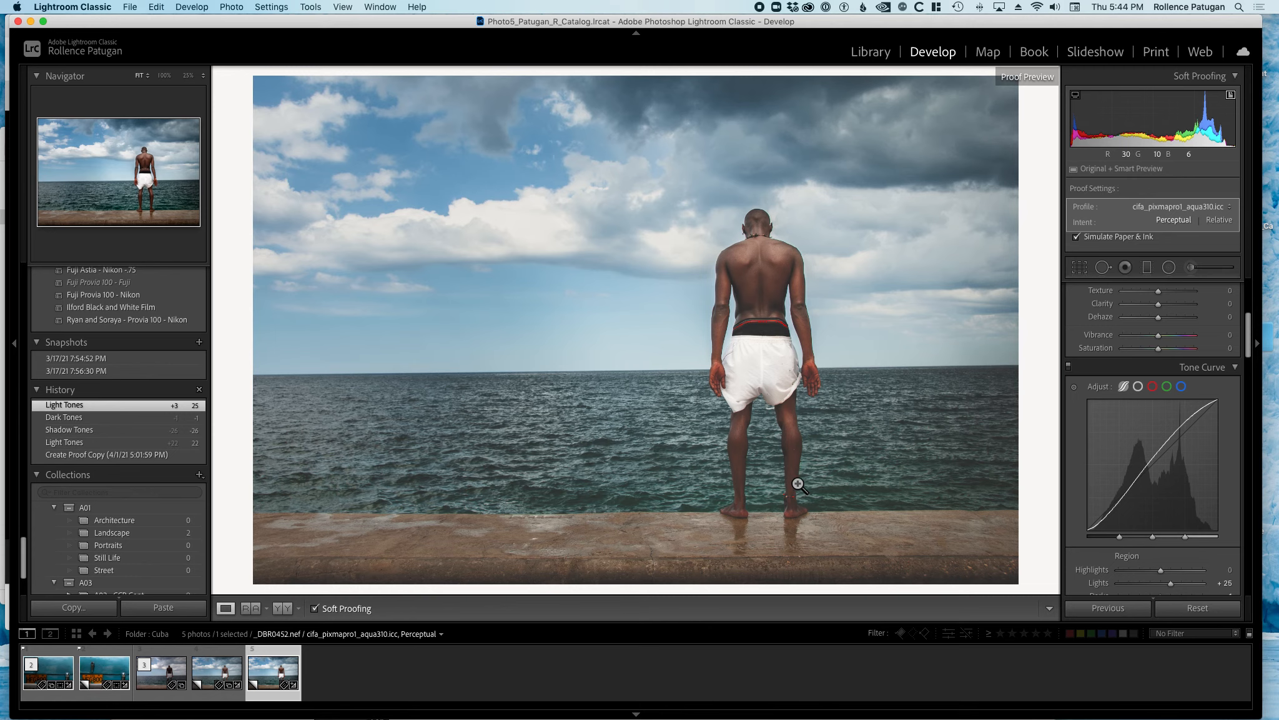
# Hide the destination gamut warning and open the list of proof profiles for the seawall photo
pyautogui.click(1232, 97)
pyautogui.click(1181, 211)
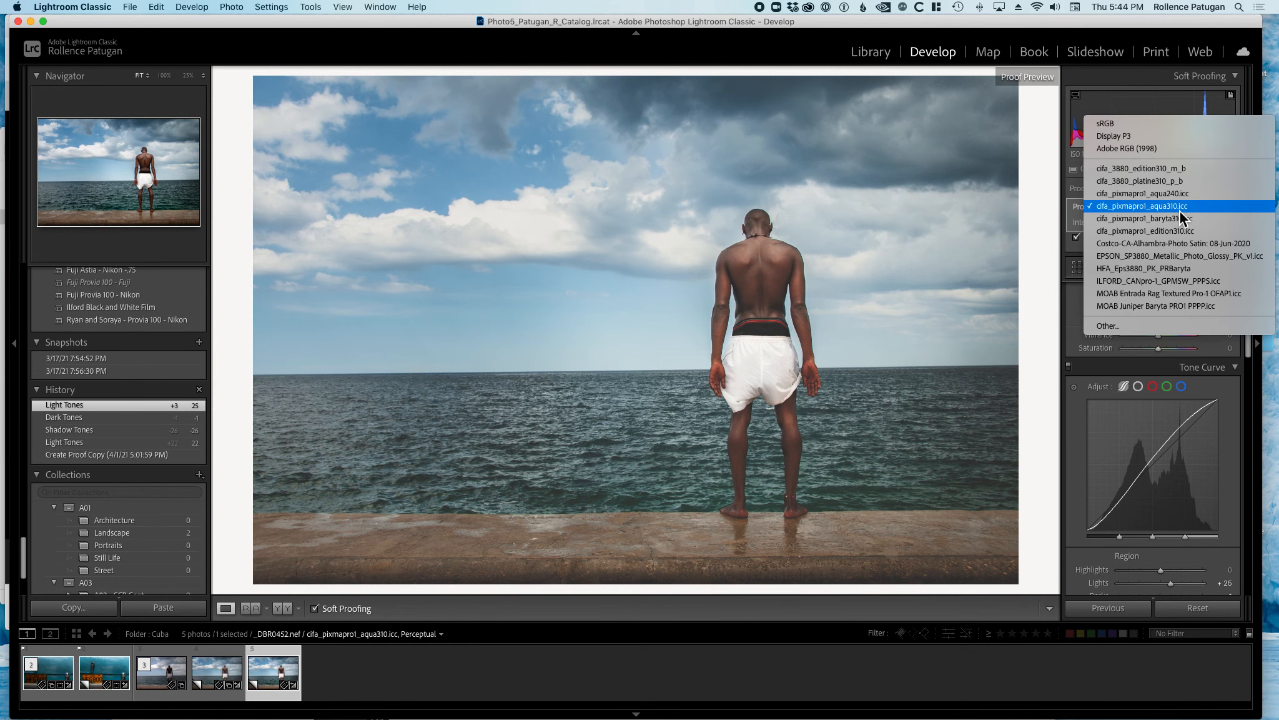